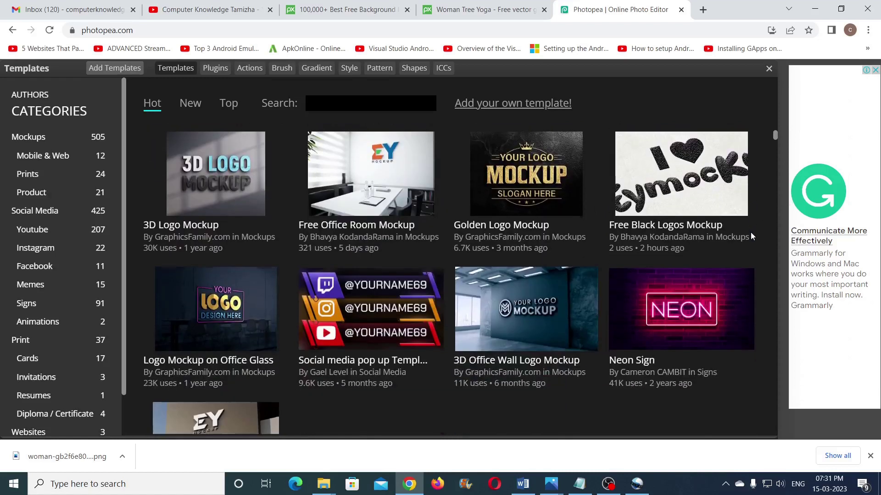
- Browse the hot templates and narrow the list to the Youtube category
scroll(750, 237, "down", 6)
scroll(750, 236, "down", 5)
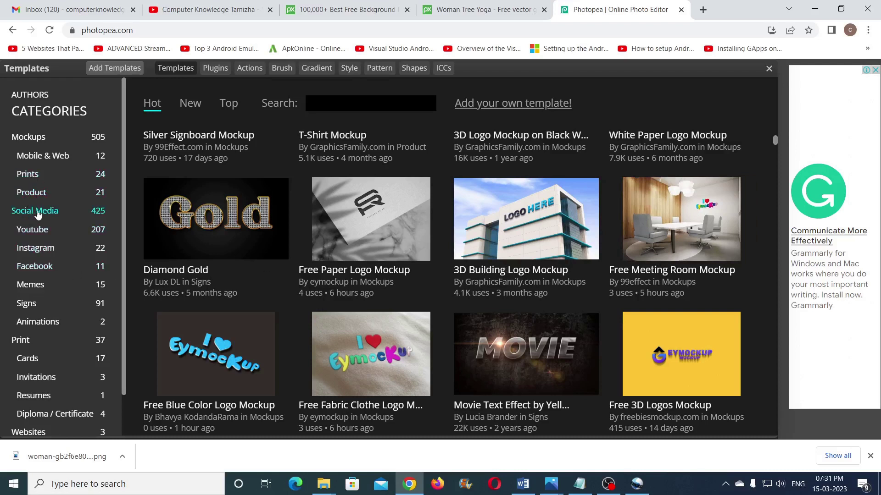
scroll(460, 243, "down", 5)
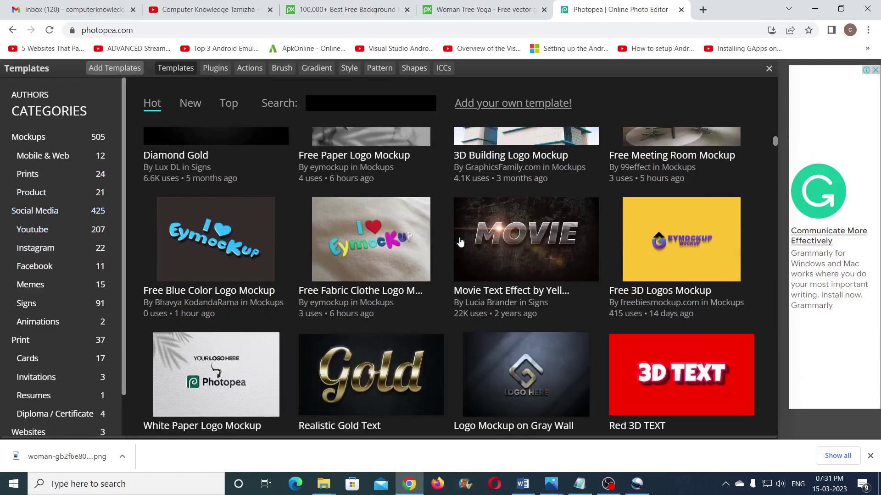
scroll(282, 321, "down", 4)
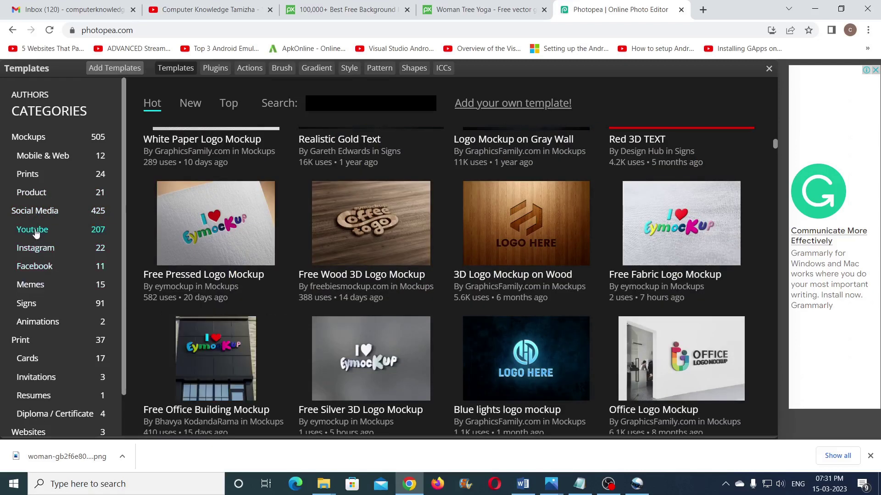
left_click(31, 231)
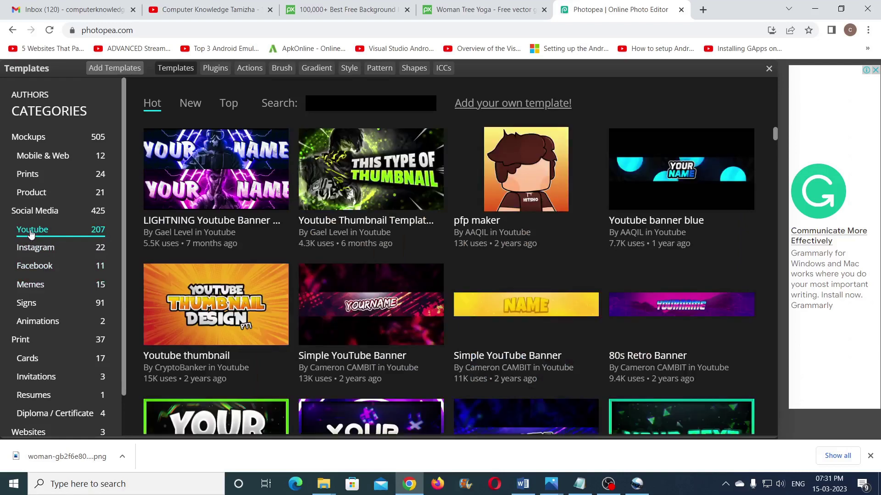
- Look through the Youtube templates for a suitable thumbnail design
scroll(692, 242, "down", 8)
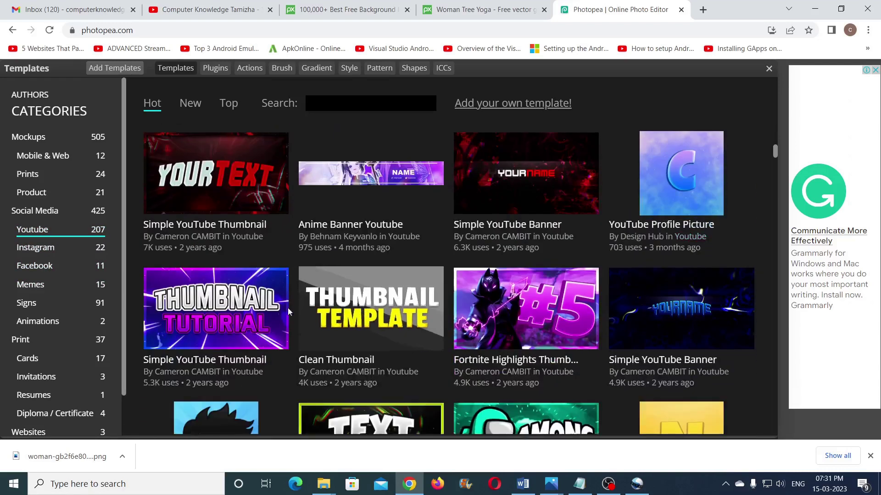
scroll(594, 313, "down", 2)
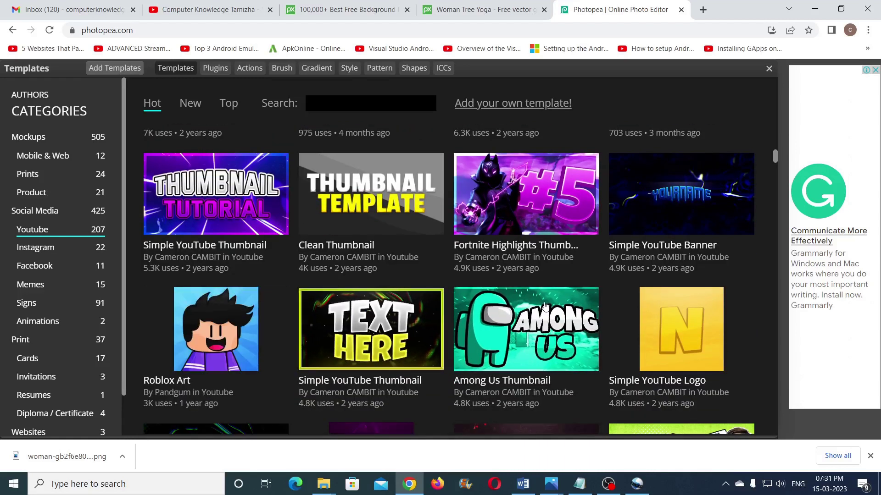
scroll(673, 273, "down", 8)
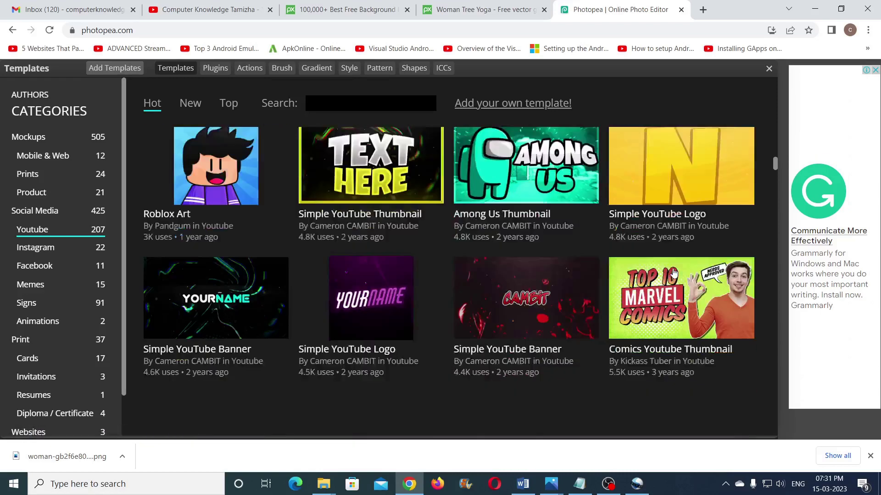
scroll(674, 273, "down", 8)
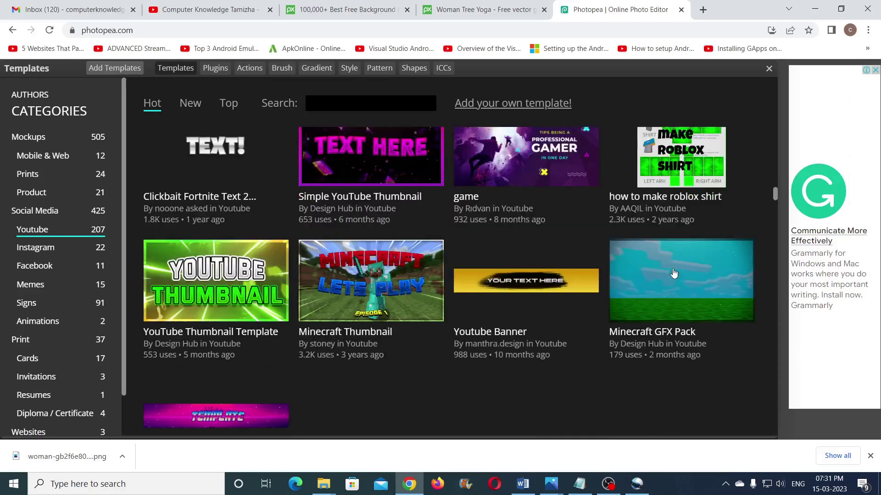
scroll(674, 272, "down", 8)
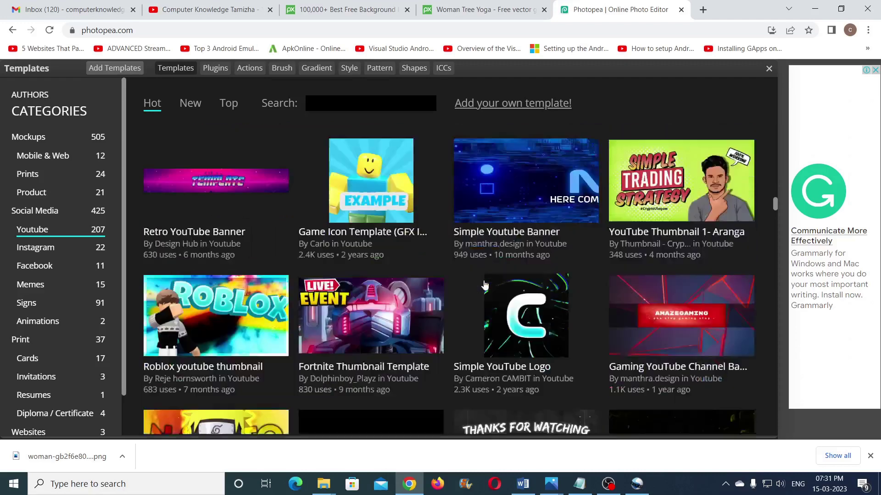
scroll(484, 284, "up", 10)
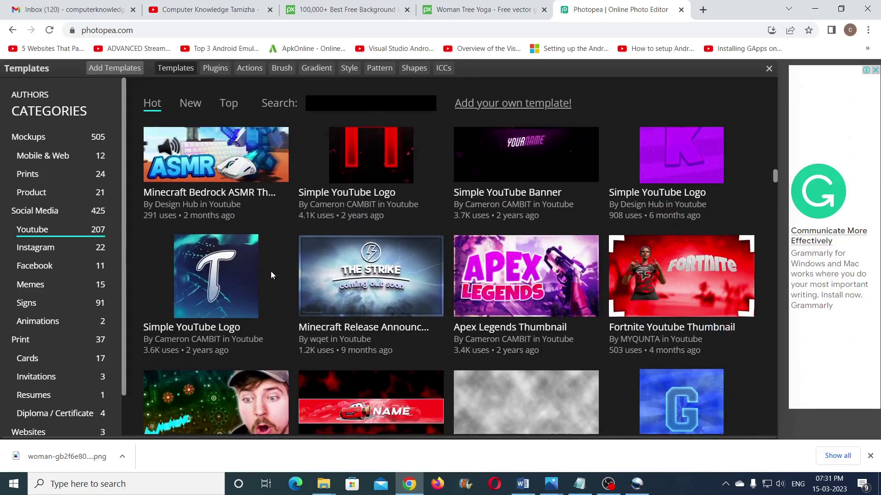
scroll(312, 298, "up", 2)
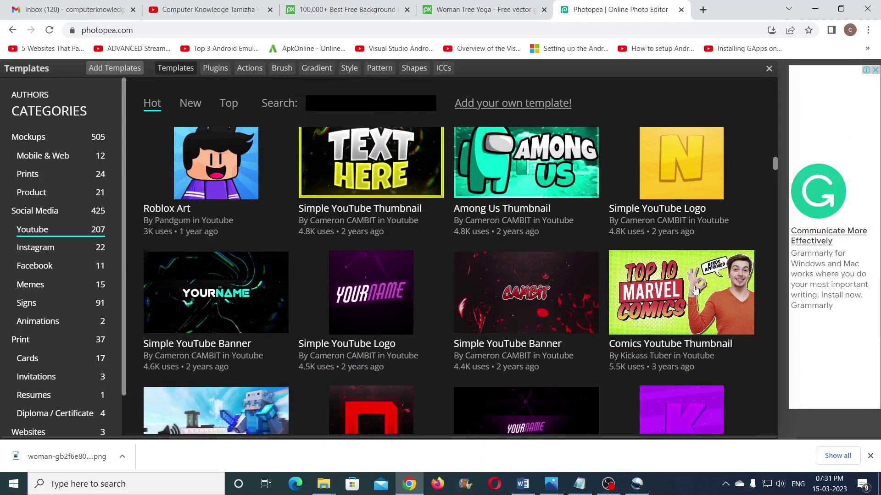
scroll(683, 288, "up", 2)
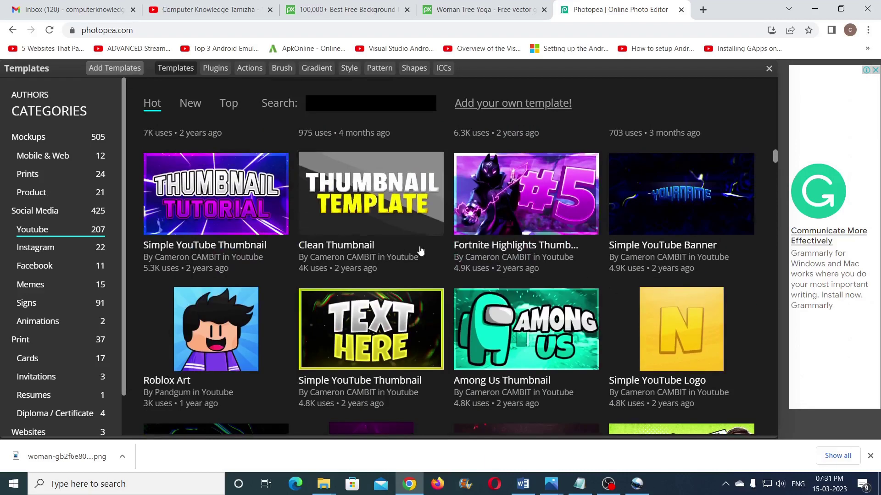
- Open the Comics Youtube Thumbnail template for editing
scroll(694, 328, "down", 2)
left_click(692, 323)
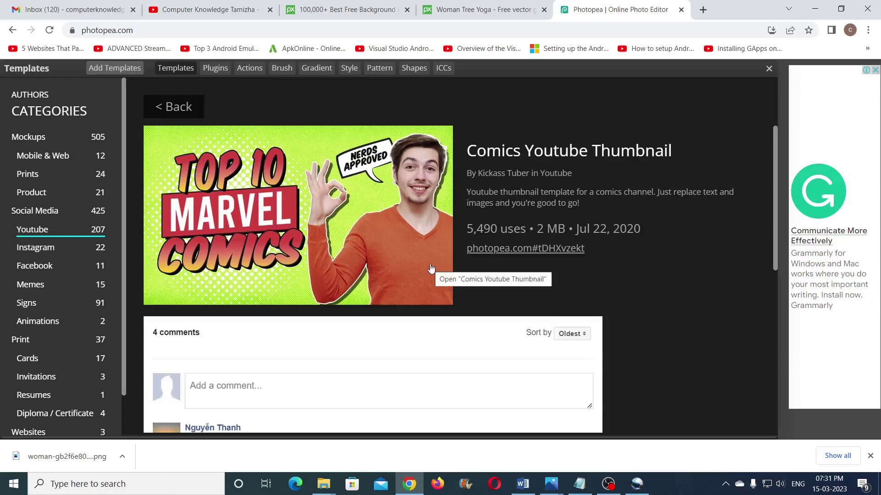
left_click(289, 177)
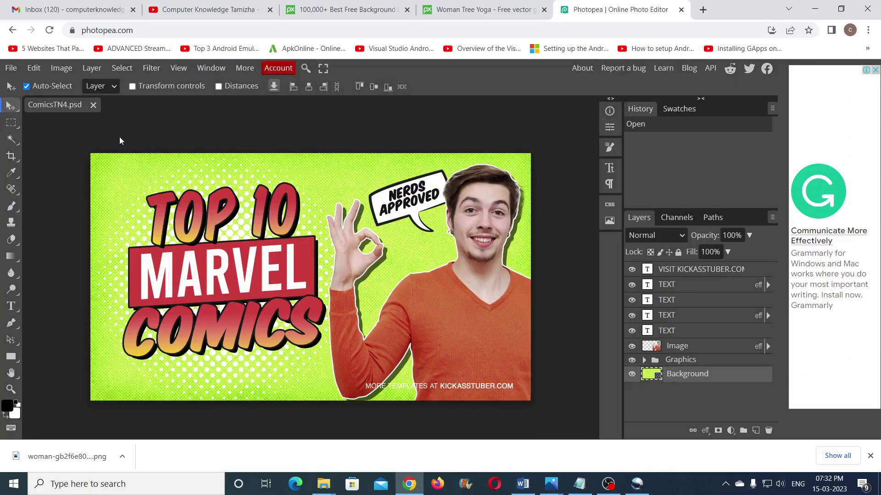
- Check the template's pixel dimensions in the Image Size settings without changing them
left_click(62, 70)
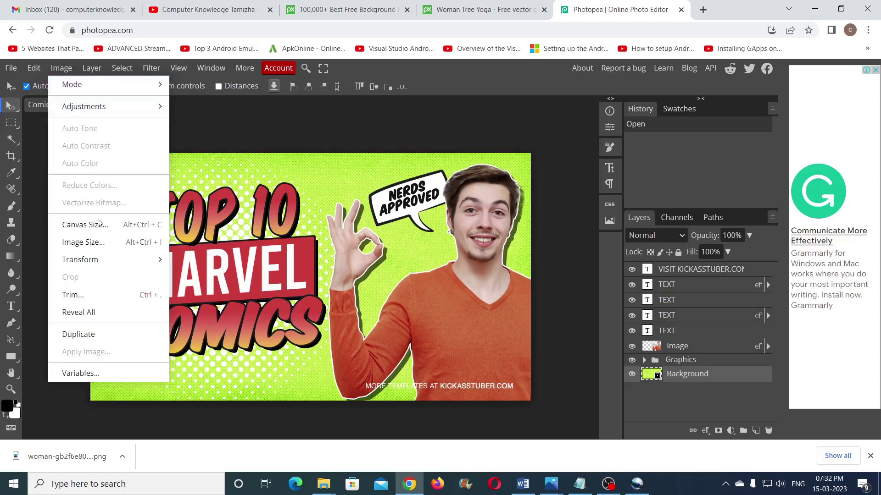
left_click(84, 243)
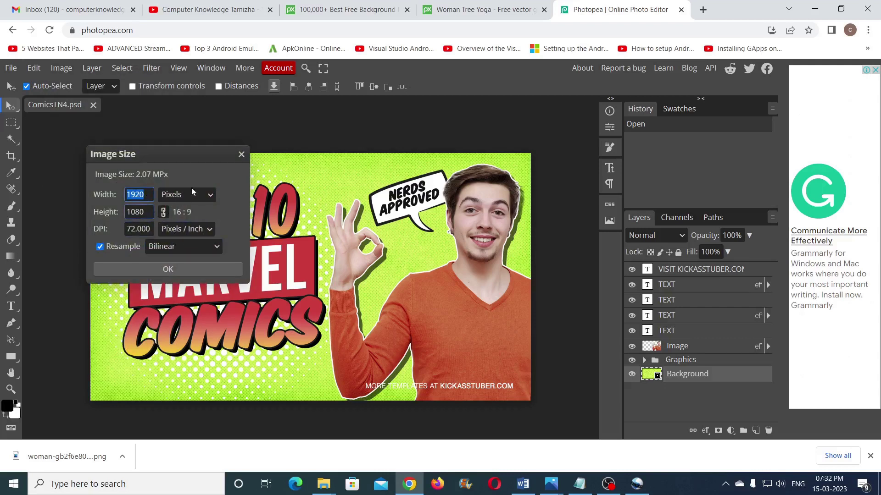
left_click(241, 155)
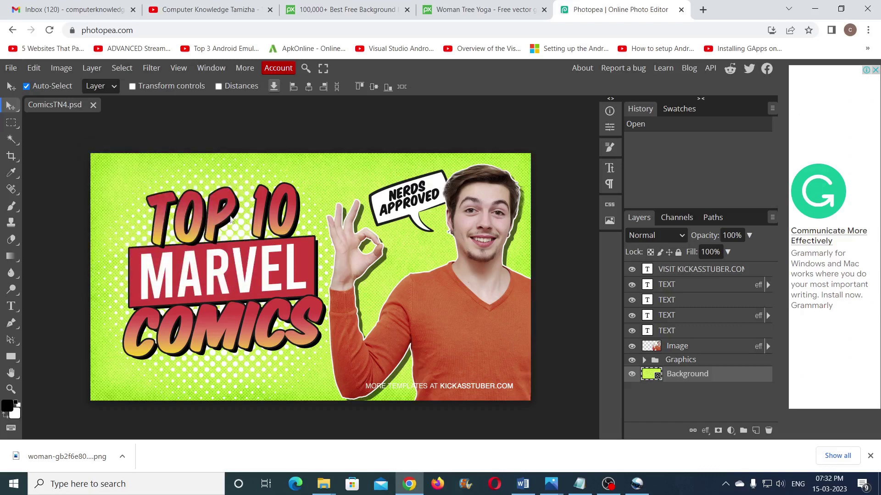
- Replace the TOP 10 heading text with YOGA
left_click(223, 213)
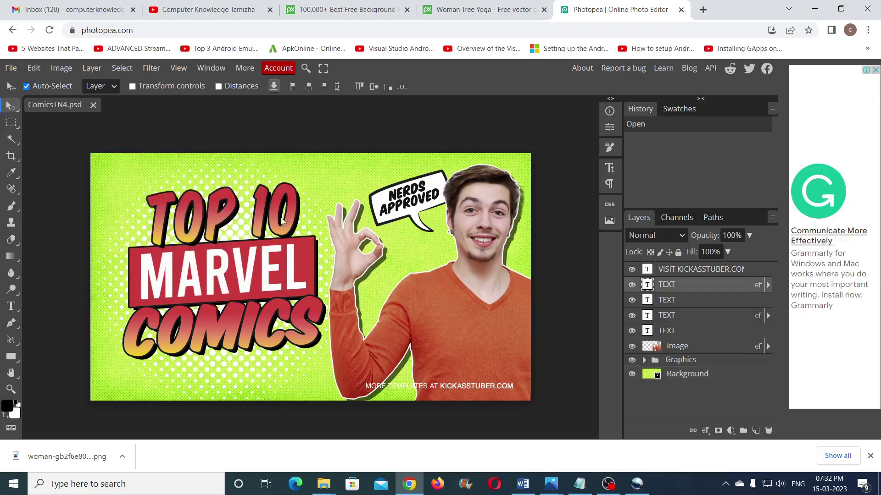
double_click(227, 221)
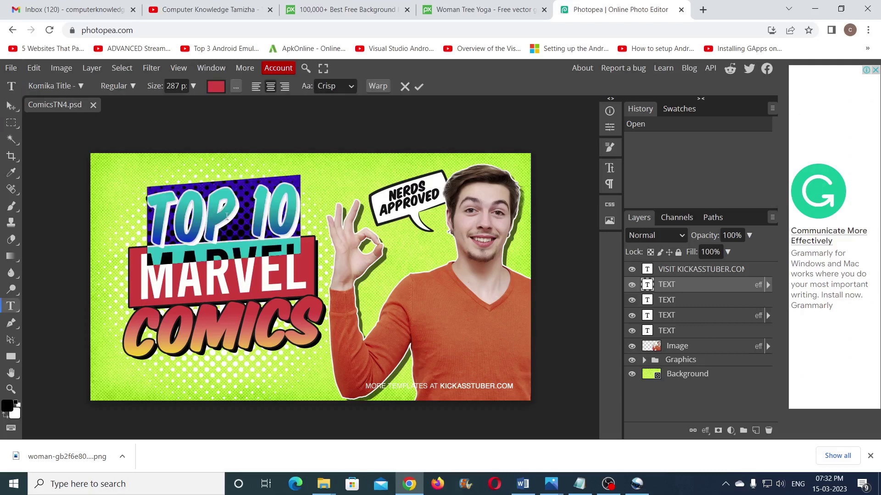
type("Y")
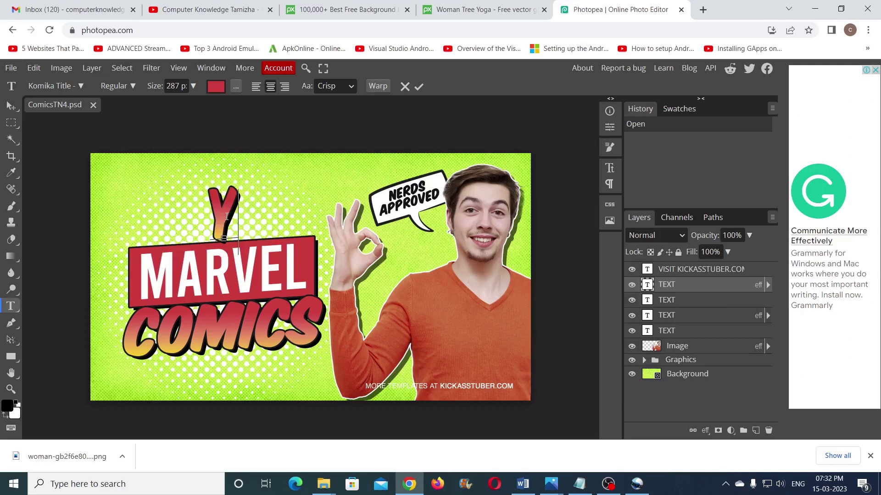
type("OGA")
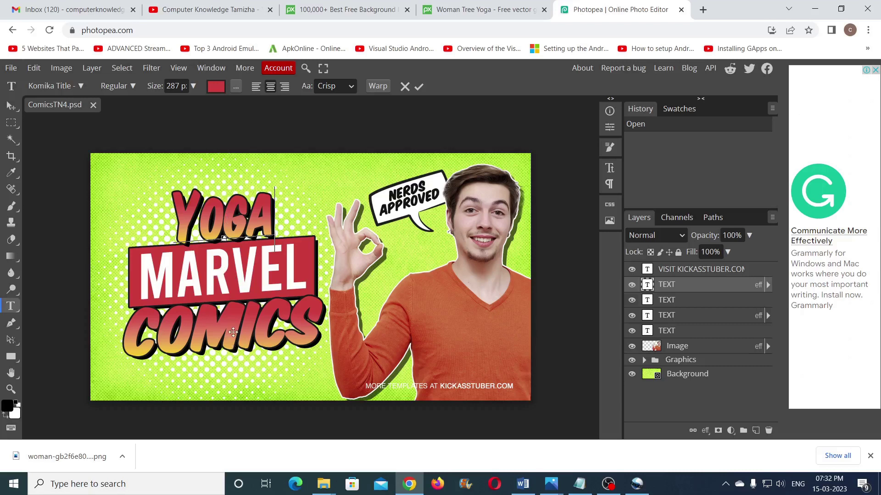
left_click(11, 105)
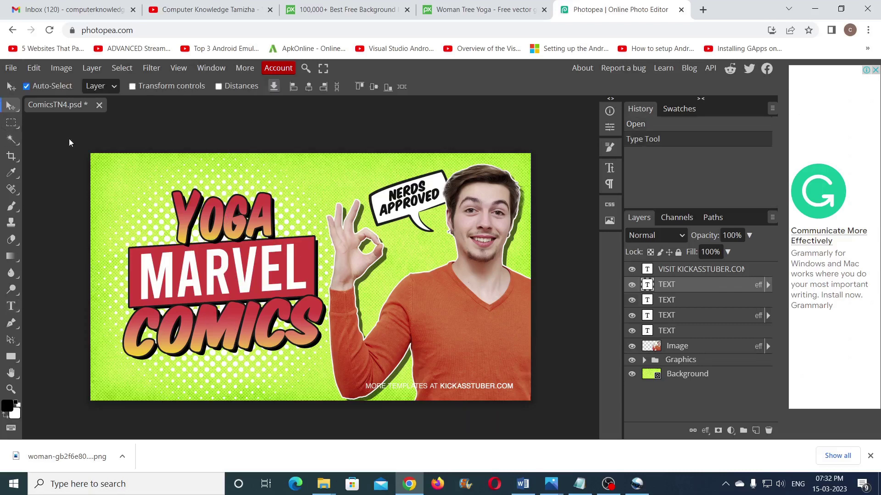
- Replace the MARVEL text on the red banner with AND
double_click(217, 274)
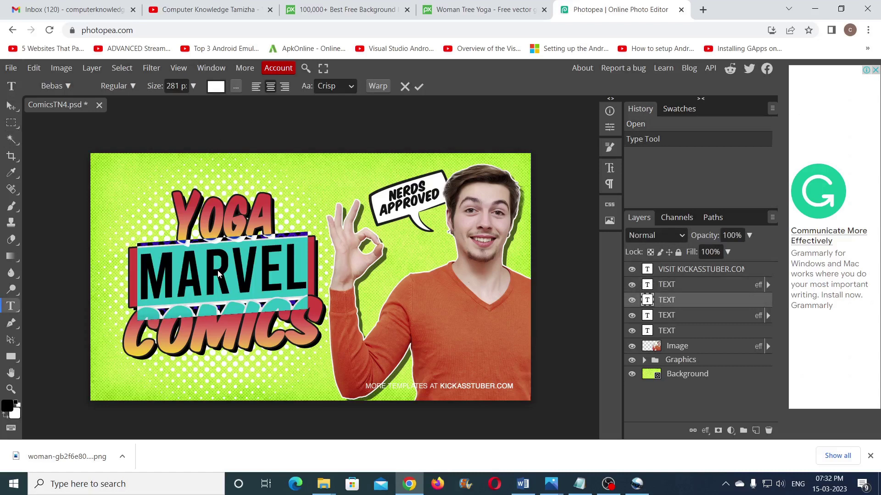
type("MEDITATION")
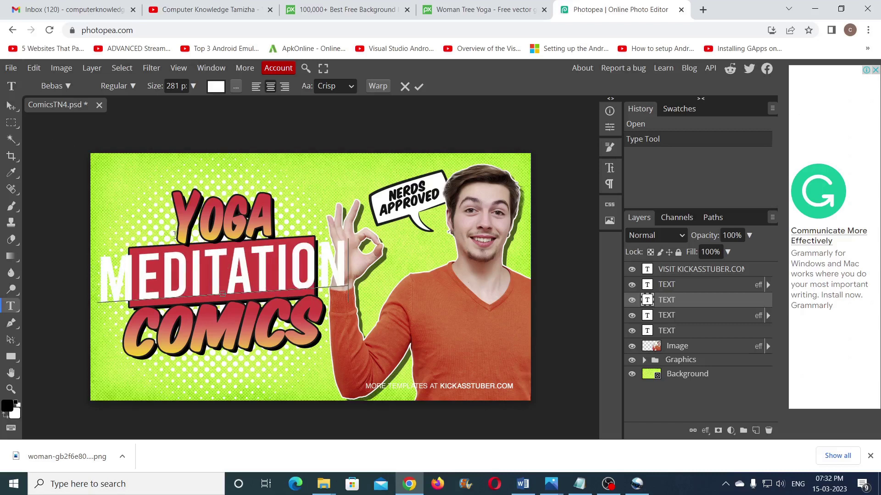
key("ctrl+a")
type("AND")
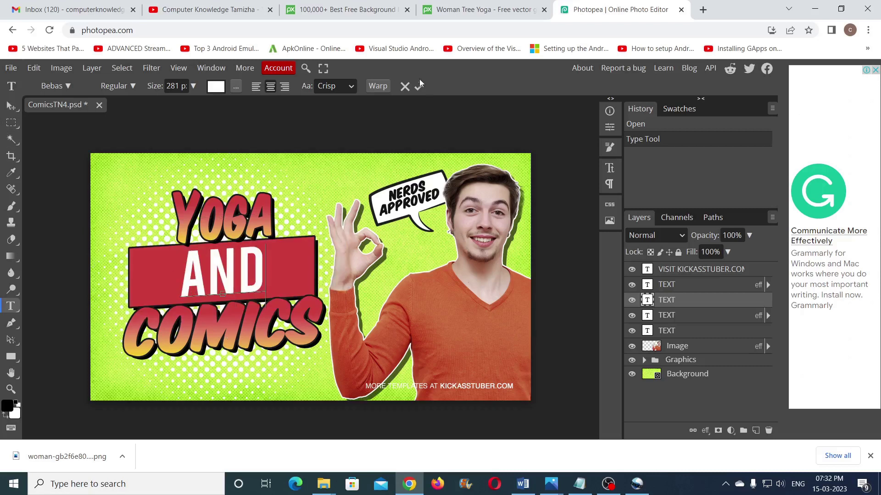
left_click(420, 87)
left_click(10, 105)
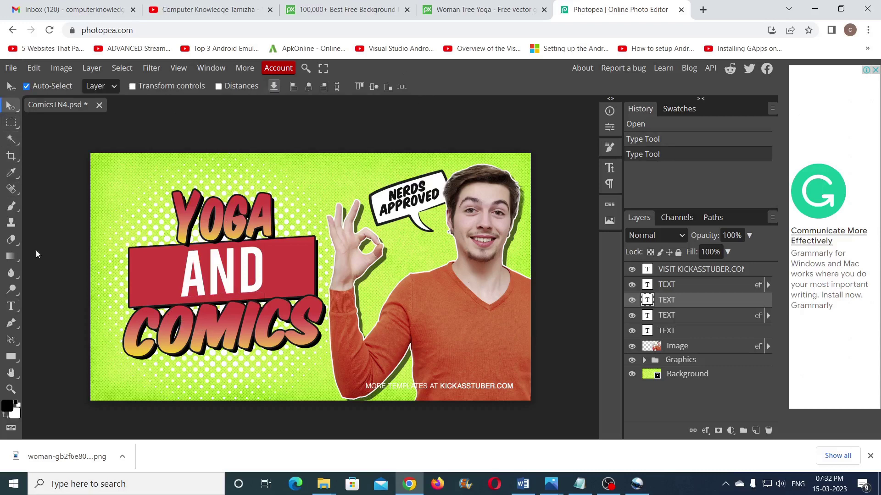
- Replace the COMICS text below the red banner with MEDITATION
double_click(188, 335)
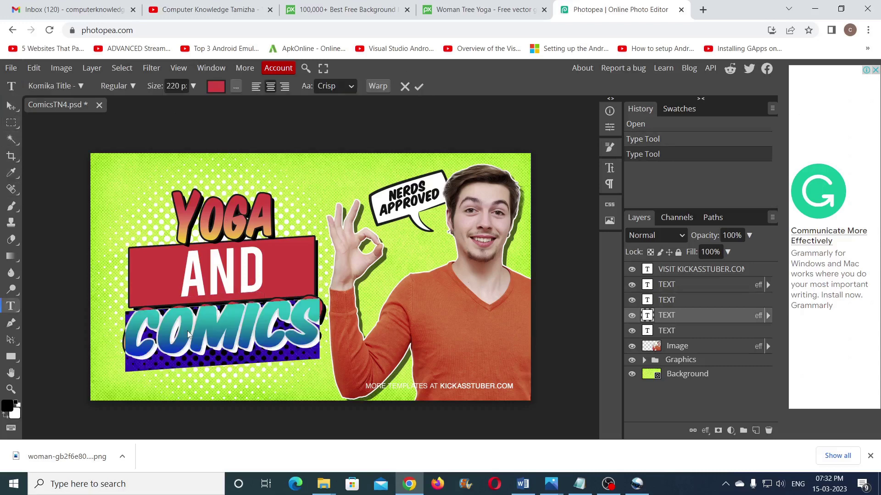
type("MEDITA")
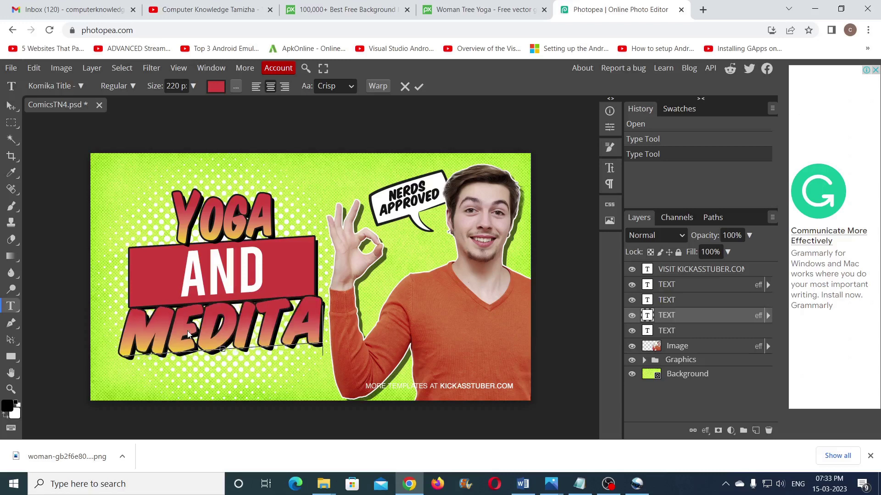
type("TION")
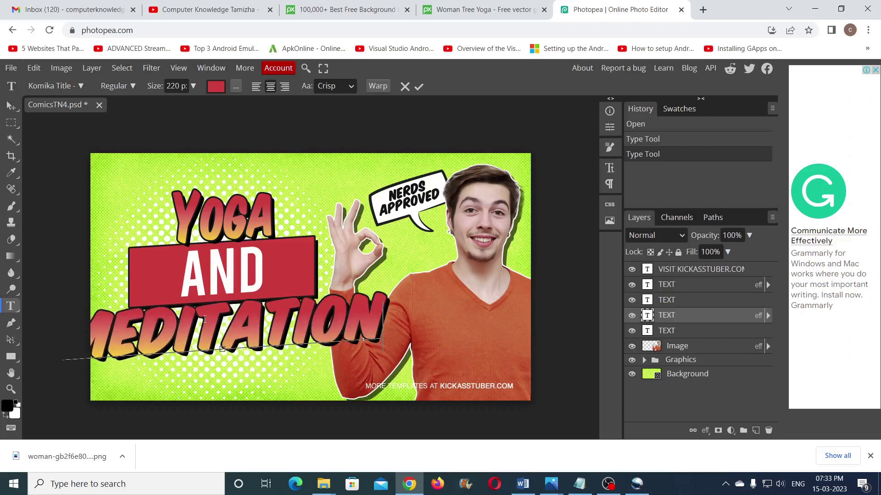
left_click(419, 86)
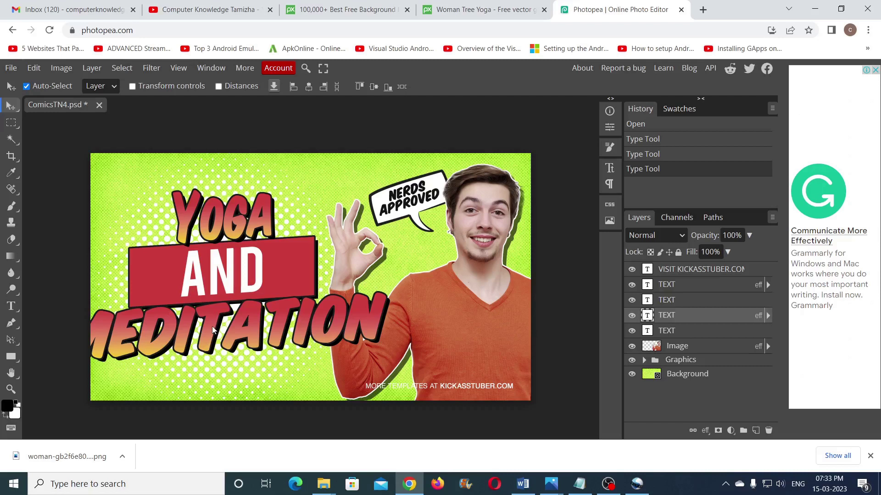
- Scale the MEDITATION text to about 82% and position it directly below the red banner, centred at about X 689 px, Y 739 px
left_click_drag(211, 338, 269, 344)
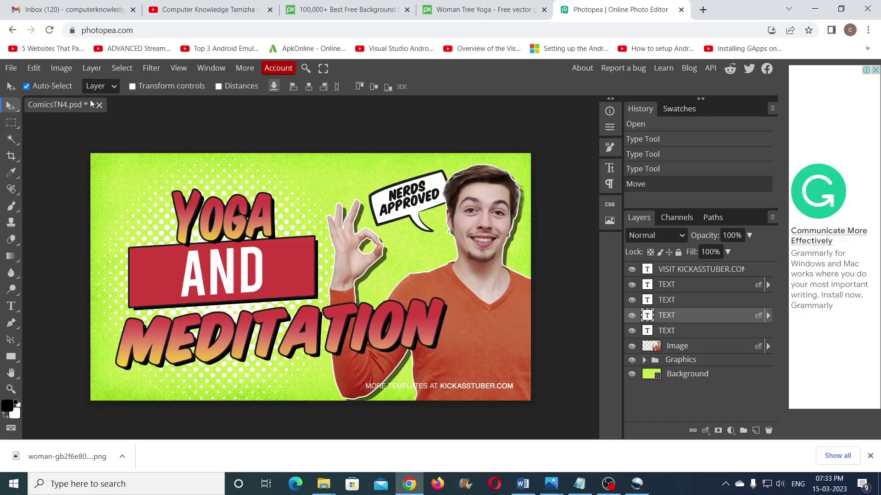
left_click(34, 67)
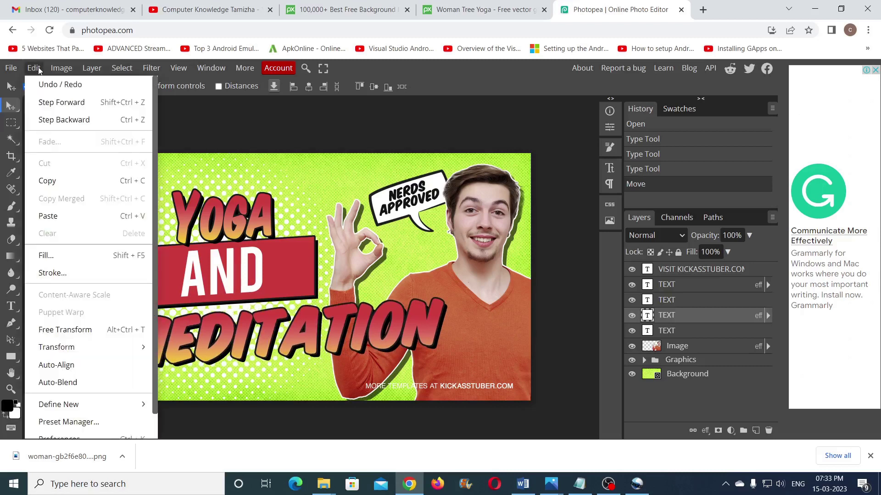
left_click(90, 330)
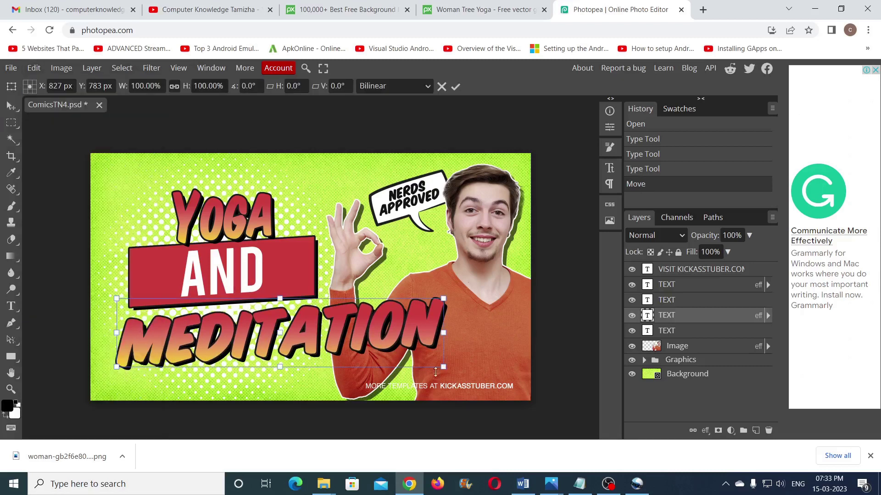
left_click_drag(443, 367, 386, 354)
left_click_drag(298, 318, 297, 324)
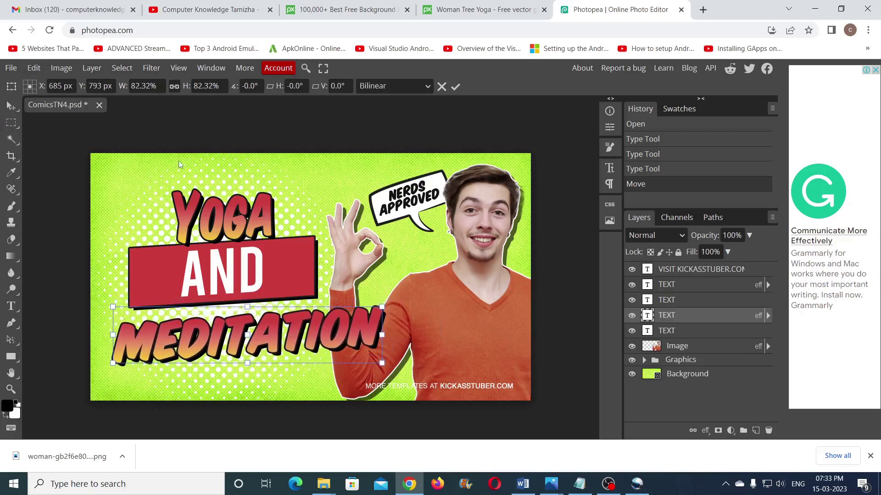
left_click_drag(264, 341, 269, 324)
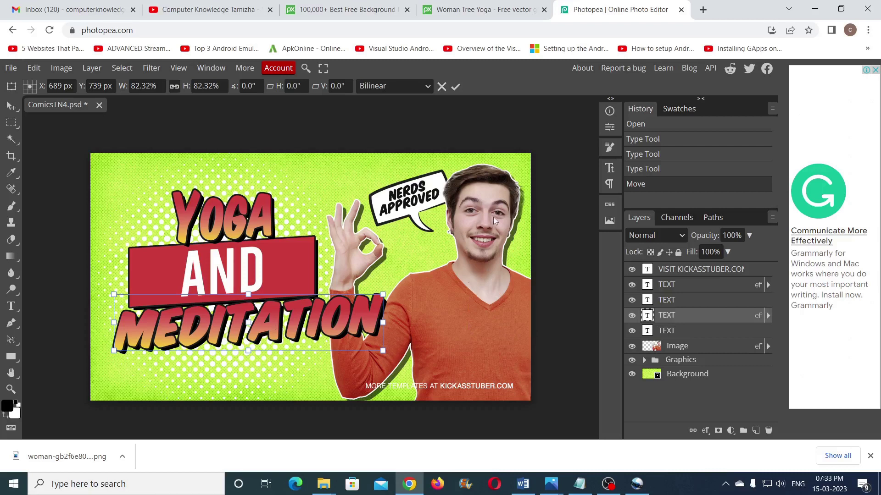
left_click(690, 346)
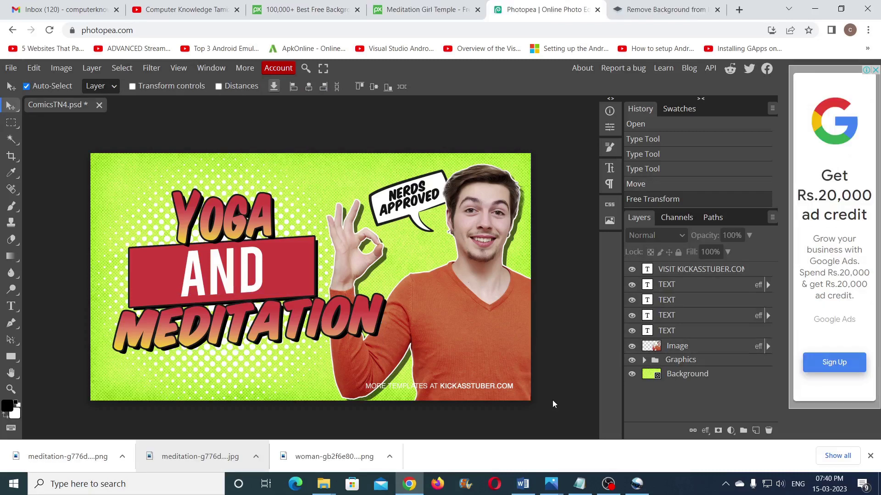
- Place the downloaded background-free meditation PNG in the thumbnail, bring its layer above all others and shift the image right
left_click(411, 8)
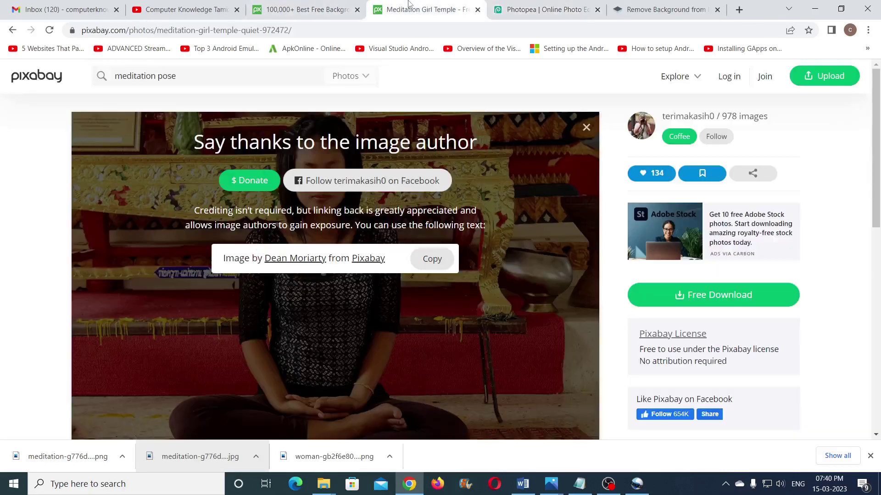
left_click(665, 10)
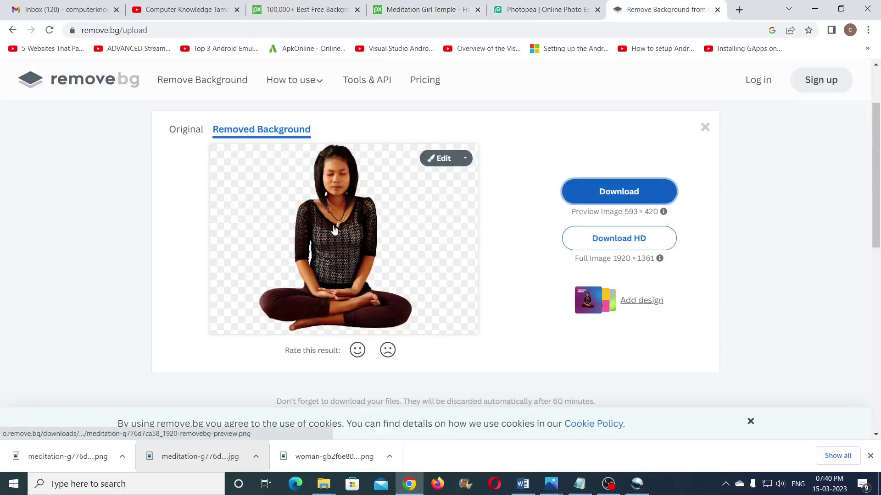
left_click(546, 9)
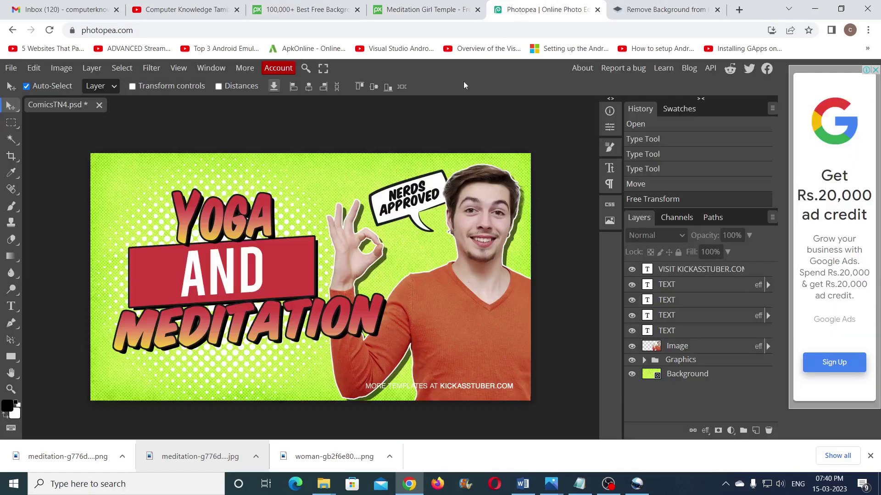
left_click_drag(75, 460, 260, 294)
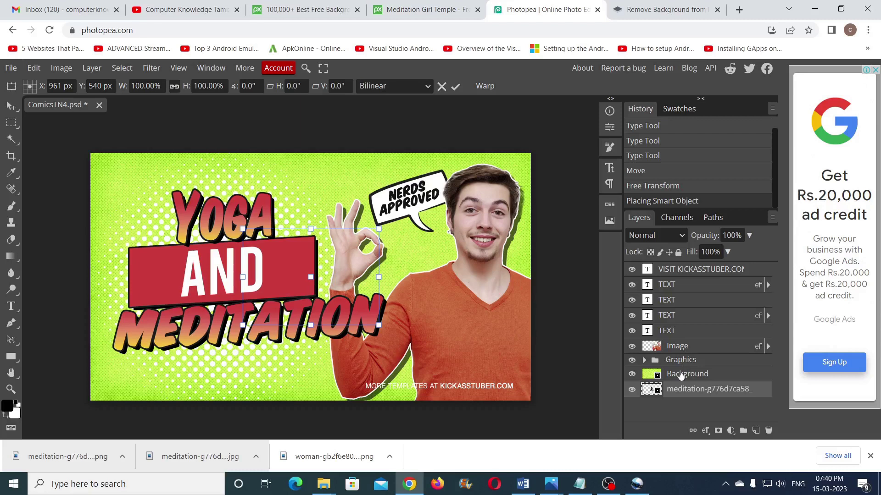
left_click_drag(686, 388, 696, 268)
left_click_drag(299, 279, 369, 268)
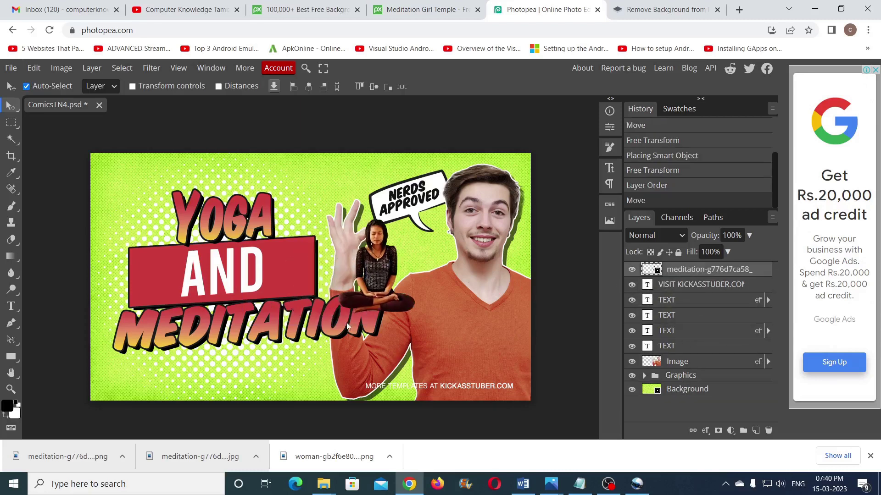
- Enlarge the meditating woman image proportionally to about 263% with Free Transform and centre it at about X 781 px, Y 553 px
left_click(38, 69)
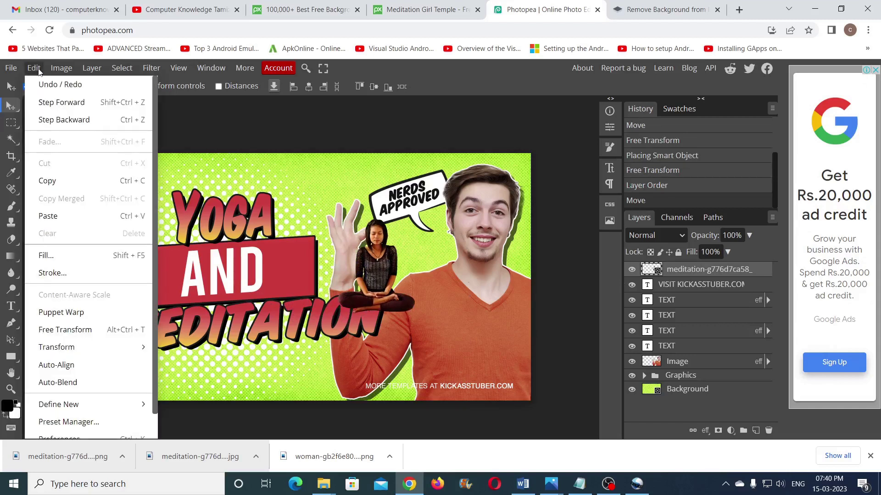
left_click(65, 330)
left_click_drag(310, 317, 205, 390)
left_click_drag(448, 219, 577, 121)
left_click_drag(206, 390, 180, 414)
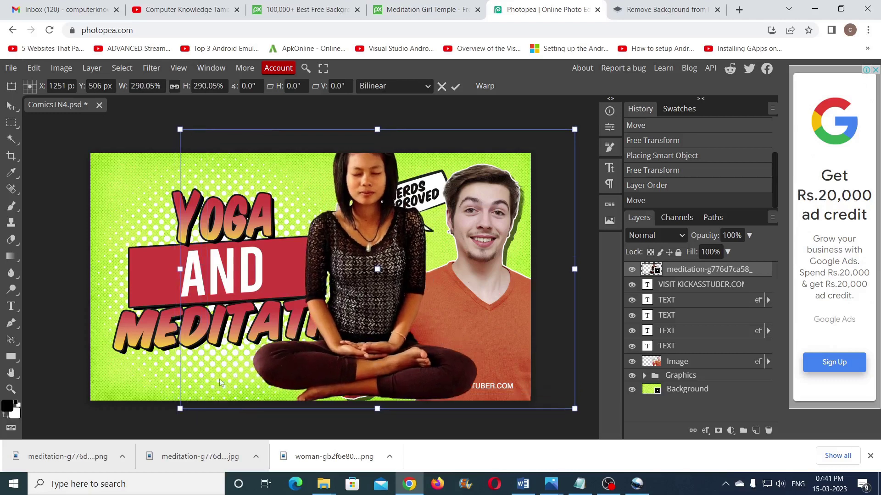
left_click_drag(347, 292, 408, 290)
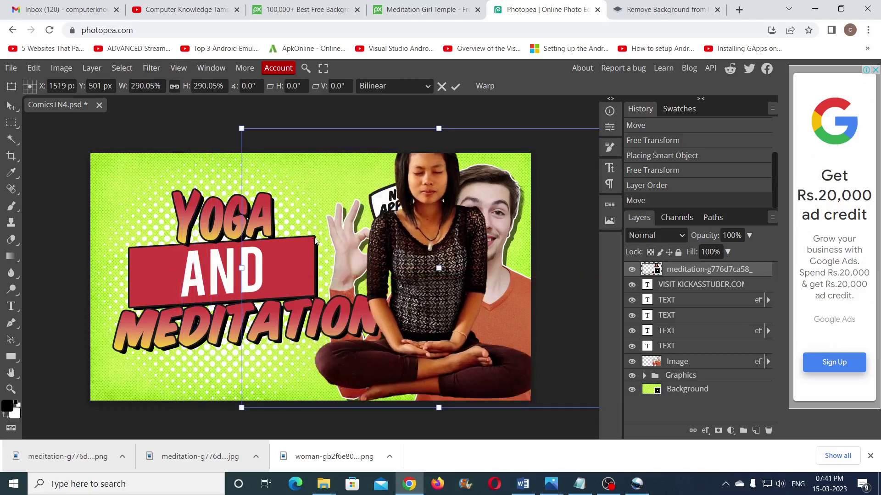
left_click_drag(241, 128, 278, 155)
left_click_drag(450, 319, 253, 285)
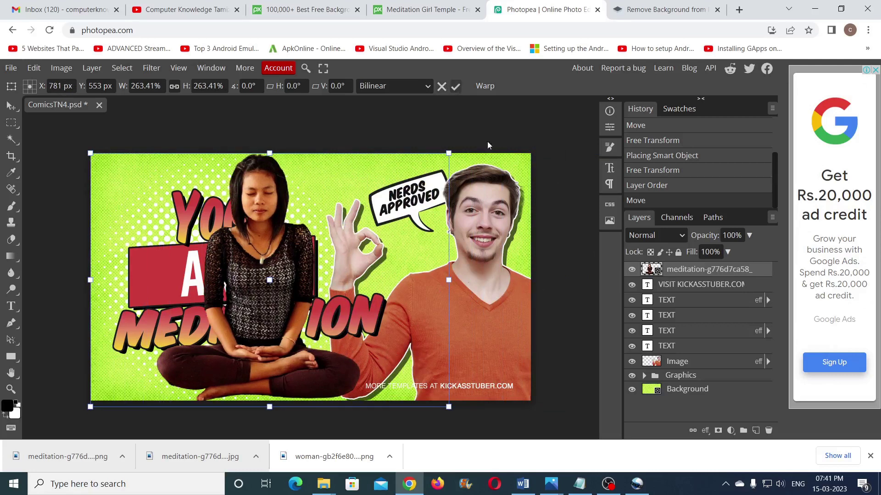
key("Return")
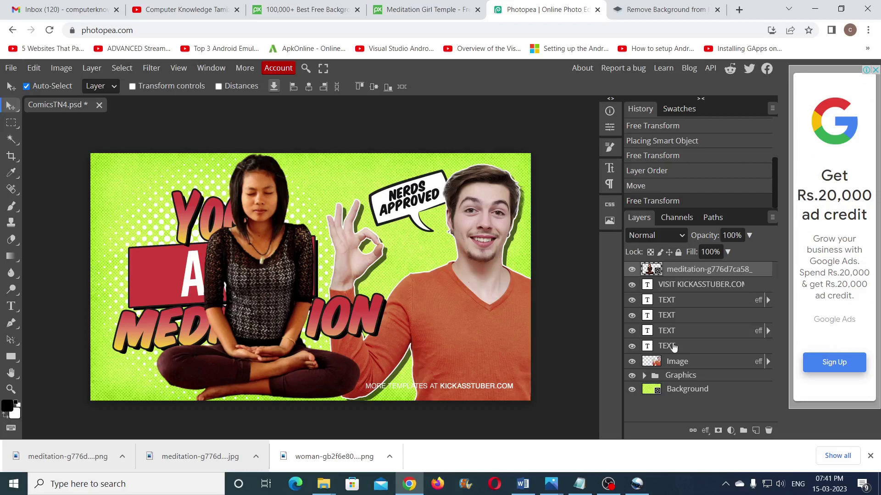
- Copy the layer style from the man's Image layer and paste it onto the meditation image layer
left_click(683, 364)
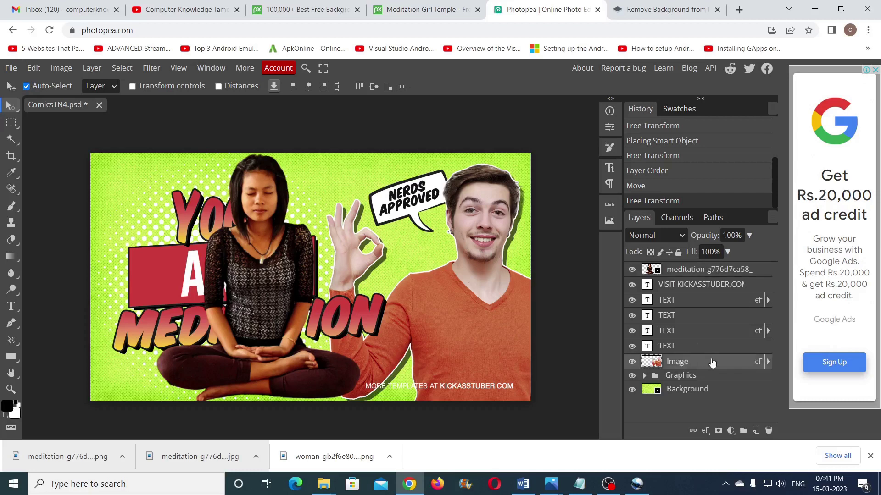
left_click(769, 362)
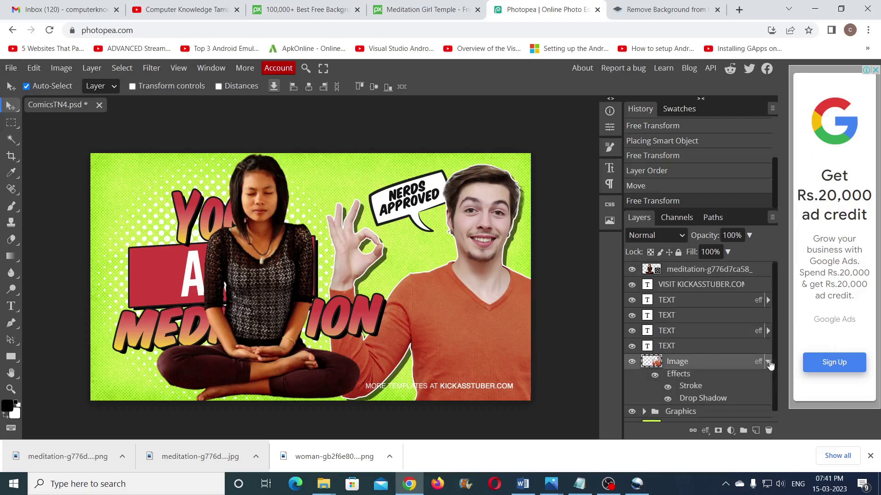
right_click(705, 366)
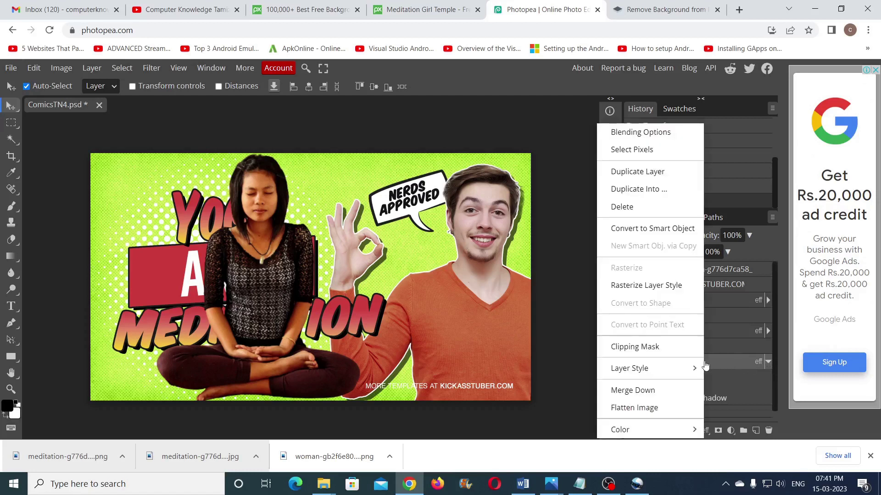
mouse_move(659, 372)
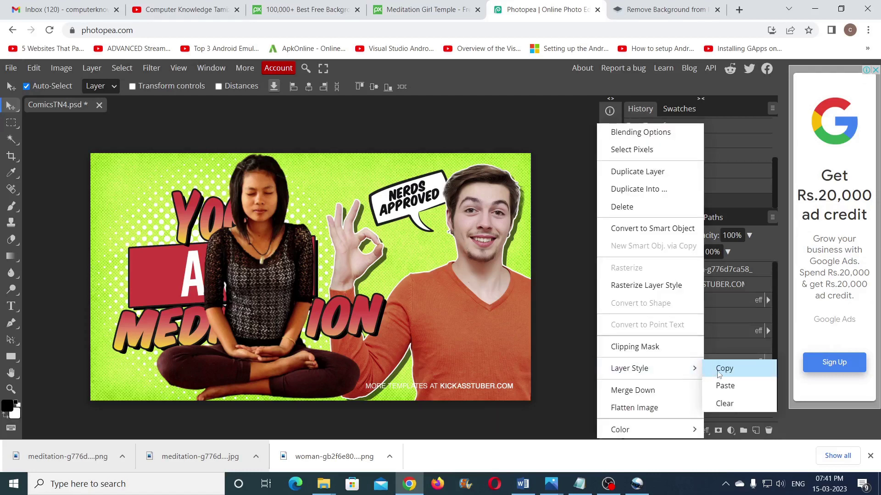
left_click(717, 370)
left_click(696, 269)
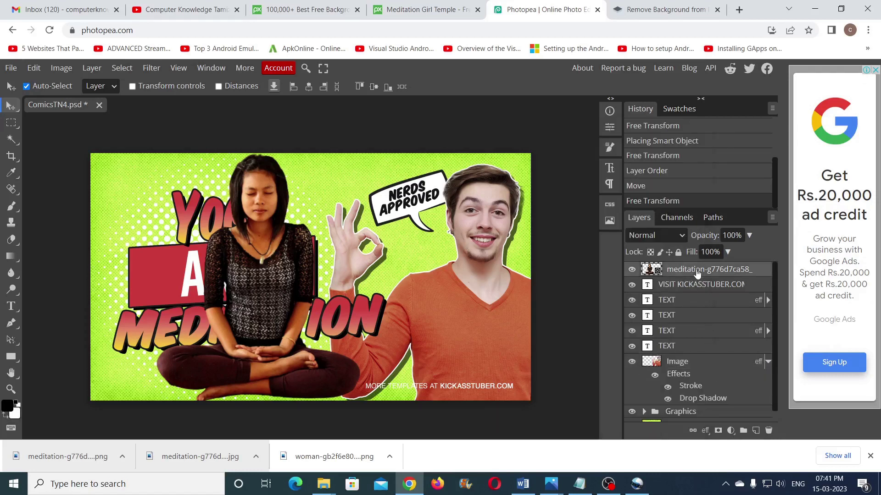
right_click(684, 271)
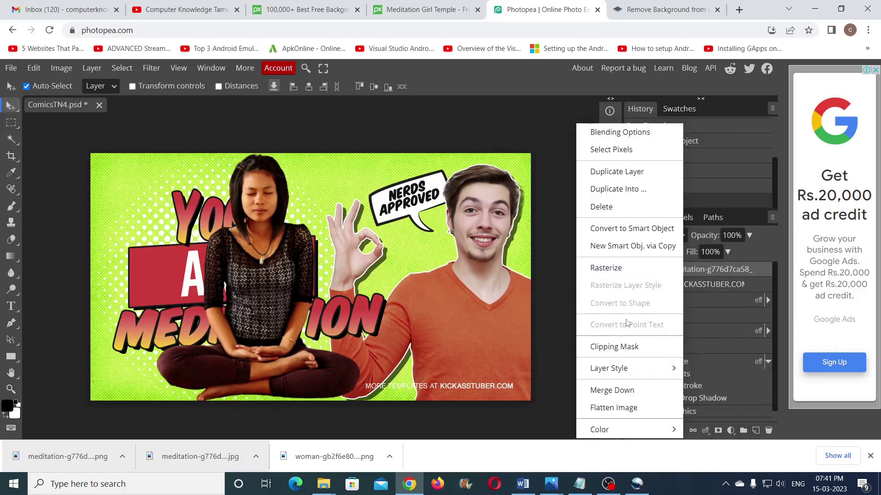
mouse_move(613, 369)
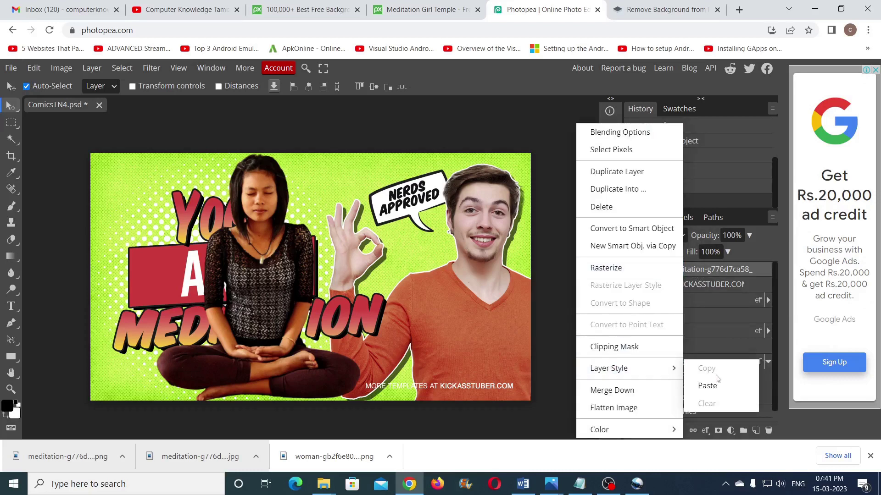
left_click(708, 386)
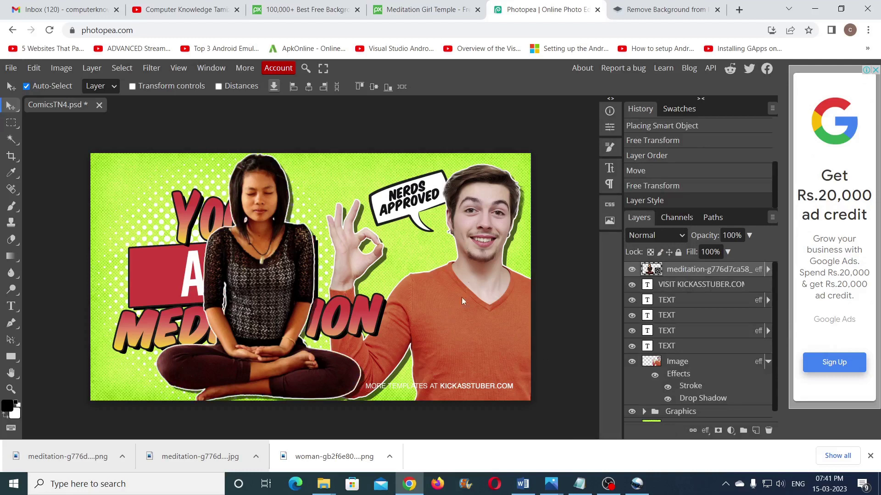
- Hide the man's Image layer and move the meditating woman into his place beside the speech bubble
left_click(632, 362)
left_click_drag(276, 303, 482, 299)
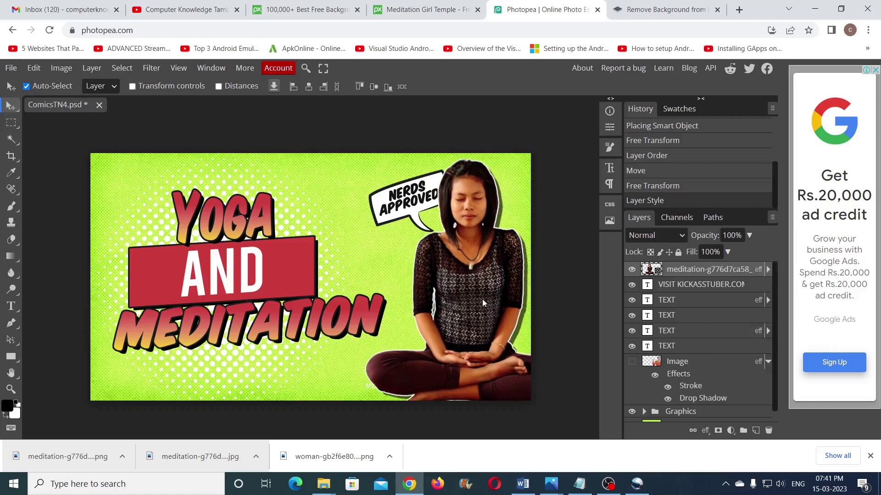
- Move the NERDS APPROVED text together with its speech bubble graphic left and slightly up, clear of the woman's head
left_click(405, 209)
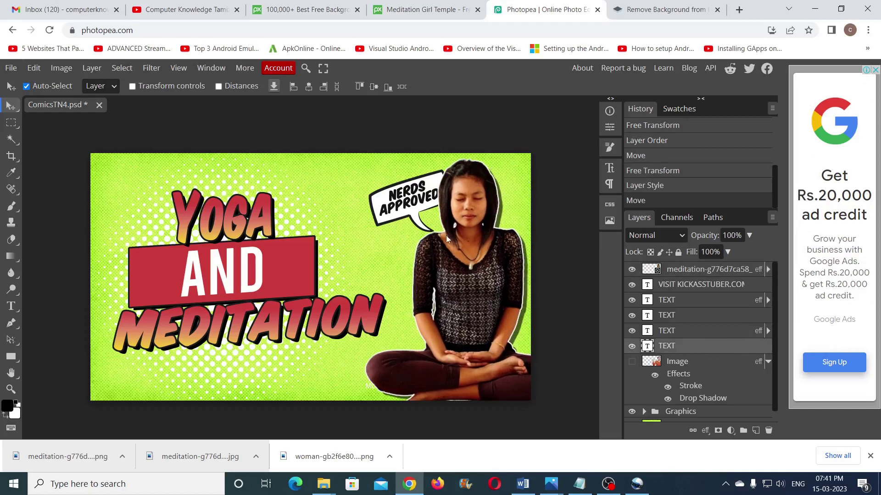
left_click(631, 347)
left_click(632, 348)
scroll(649, 383, "down", 1)
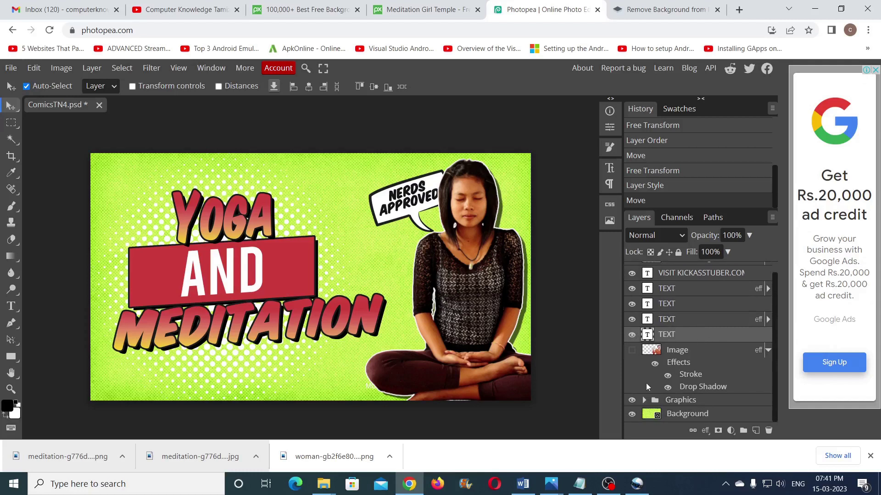
left_click(631, 401)
left_click(632, 401)
left_click(645, 400)
scroll(647, 399, "down", 1)
left_click(632, 383)
left_click(631, 384)
left_click(679, 386)
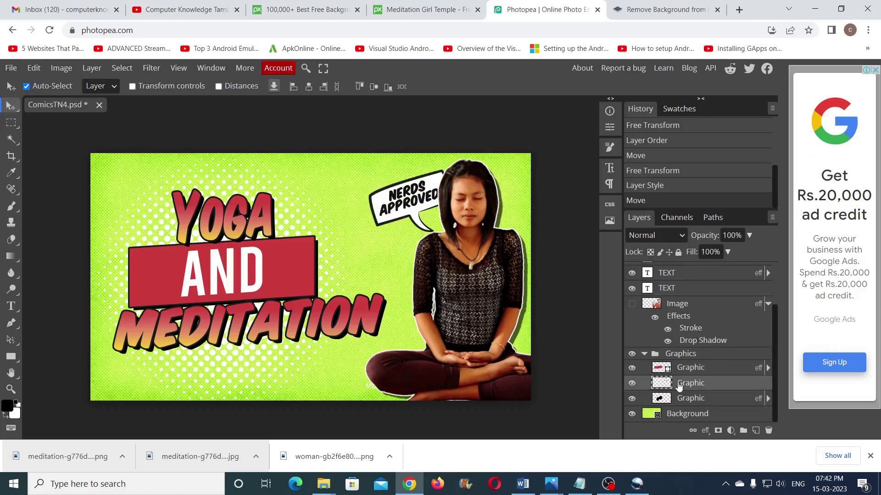
scroll(679, 385, "up", 2)
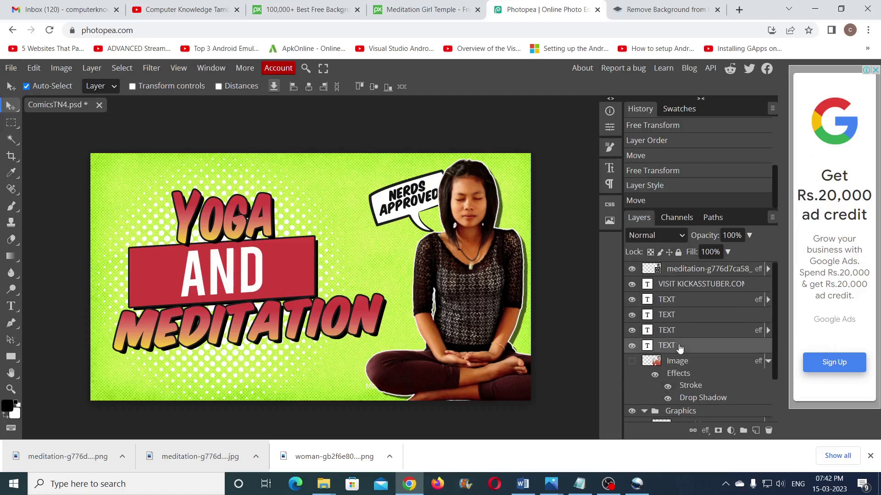
key("Left")
key("Left")
key("Left")
key("Left")
key("Left")
key("Left")
key("Left")
key("Left")
key("Left")
key("Left")
key("Left")
key("Left")
key("Left")
key("Left")
key("Left")
key("Left")
key("Left")
key("Left")
key("Left")
key("Left")
key("Left")
key("Left")
key("Left")
key("Left")
key("Left")
key("Left")
key("Left")
key("Left")
key("Left")
key("Left")
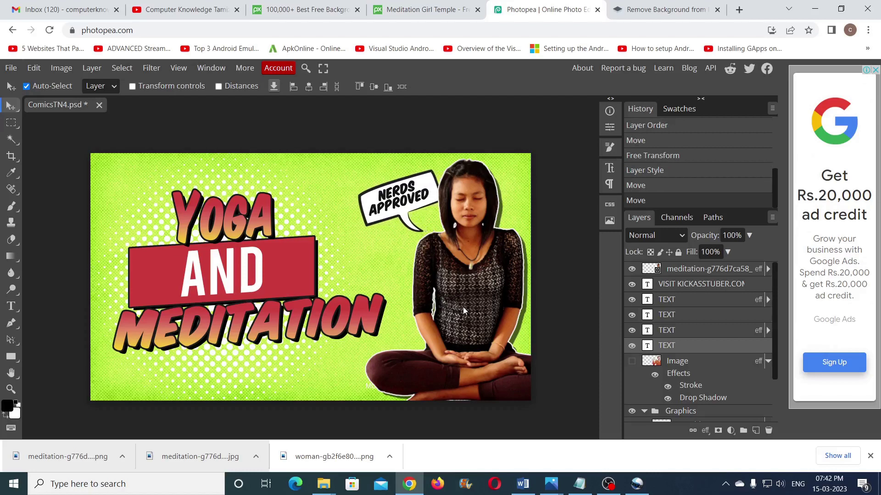
key("Up")
key("Up")
key("Up")
key("Up")
key("Up")
key("Up")
key("Up")
key("Up")
key("Up")
key("Up")
key("Up")
key("Up")
key("Up")
key("Up")
key("Up")
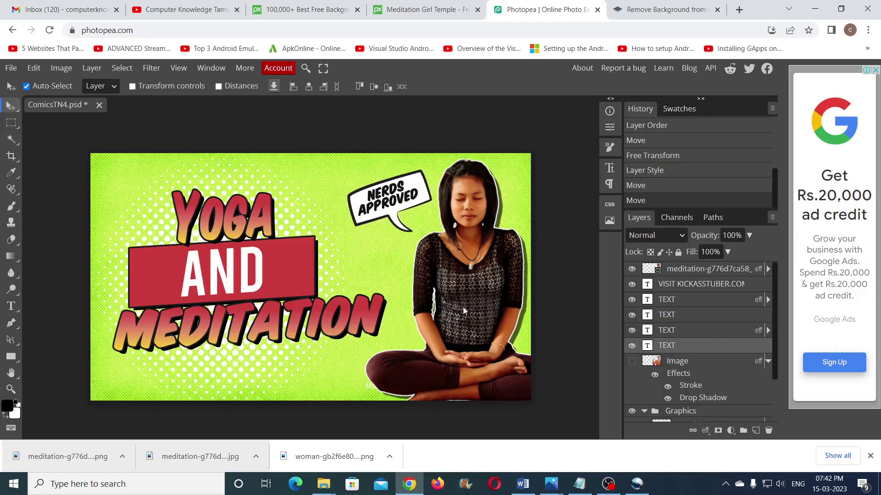
key("Up")
key("Up")
key("Up")
key("Left")
key("Left")
key("Left")
key("Left")
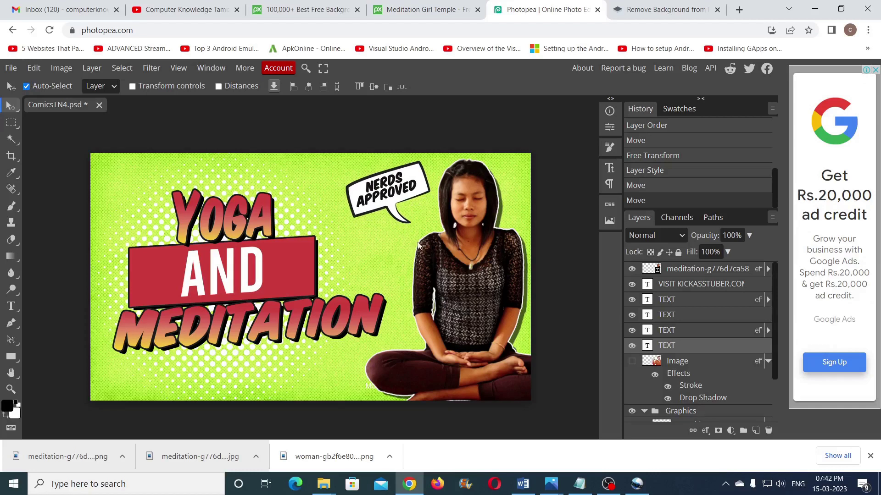
left_click(380, 132)
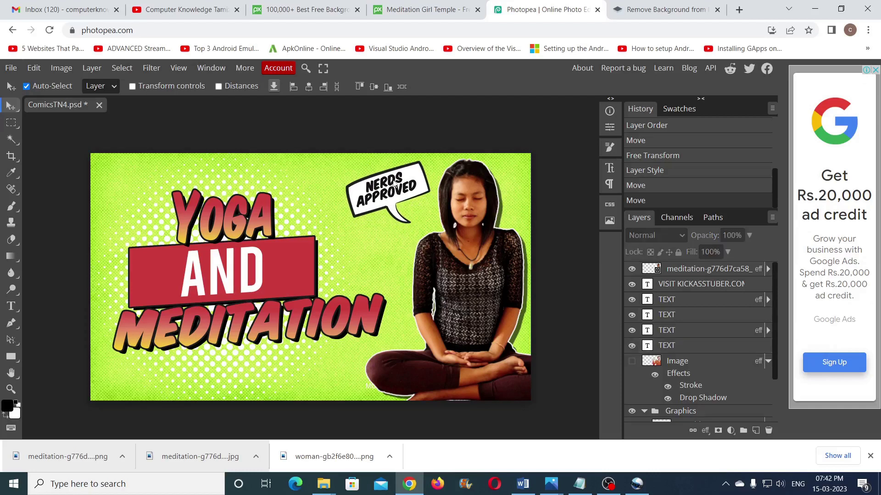
- Replace the NERDS APPROVED text in the speech bubble with FOR YOUR BODY & MIND on two lines
double_click(393, 188)
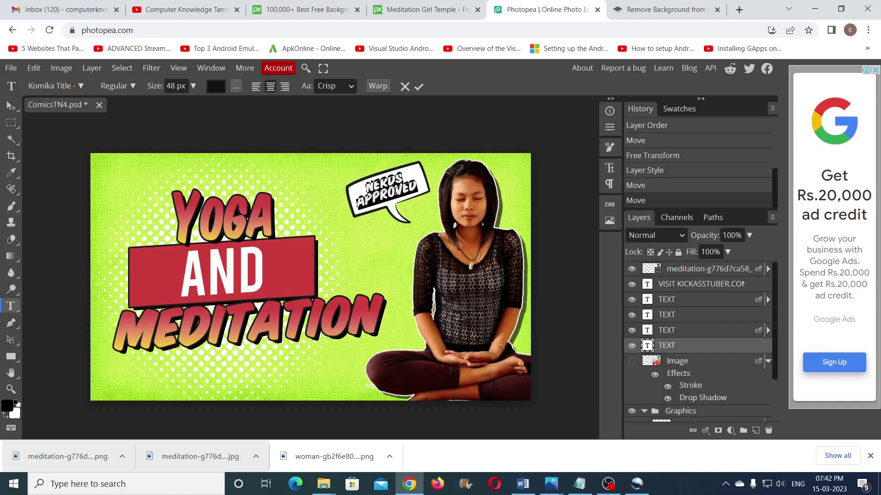
key("BackSpace")
type("IM")
key("BackSpace")
key("BackSpace")
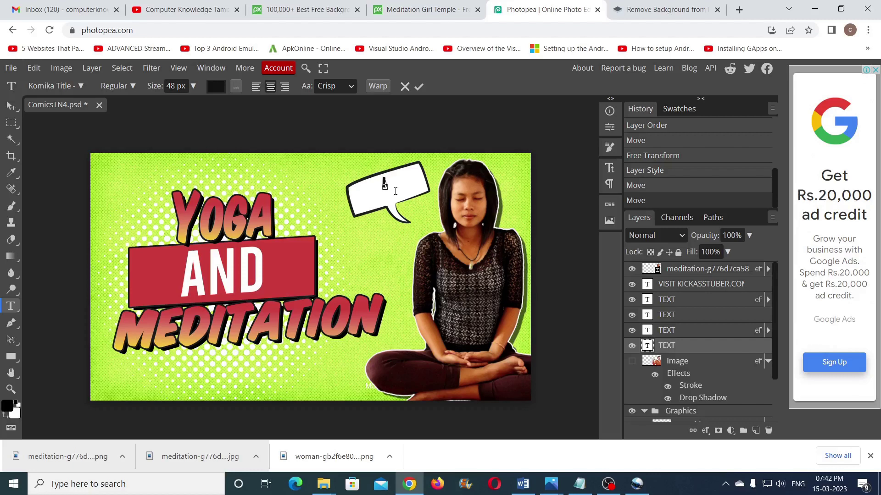
type("FOR YOUR ")
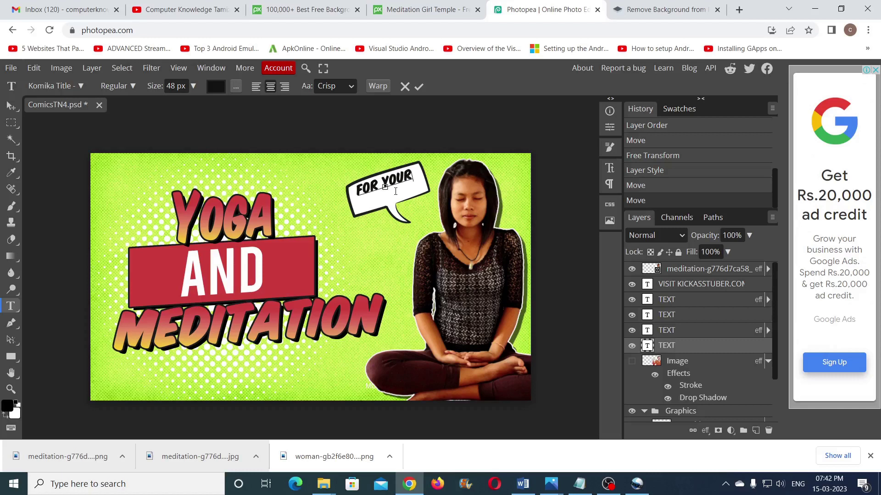
type("BODY & MIND")
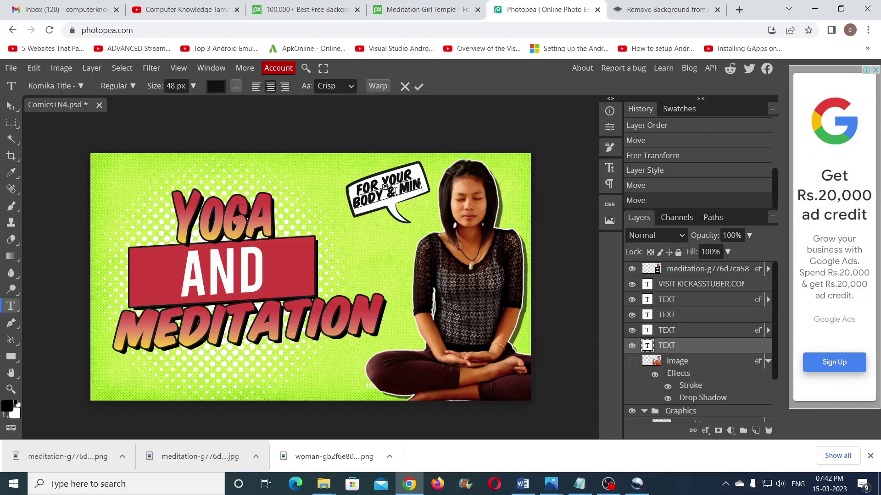
left_click(416, 86)
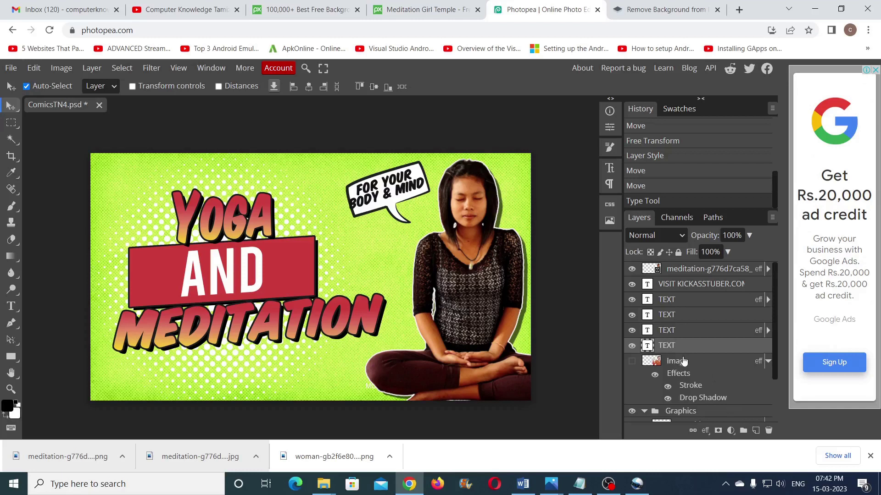
- Enlarge the speech bubble graphic to about 118% width and 121% height and rotate it about -4.7° with Free Transform
scroll(683, 362, "down", 2)
left_click(689, 384)
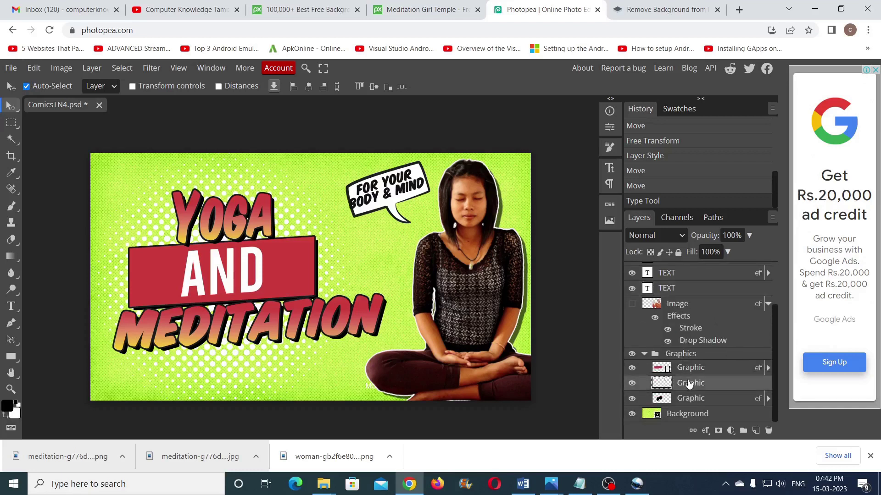
left_click(39, 69)
left_click(72, 331)
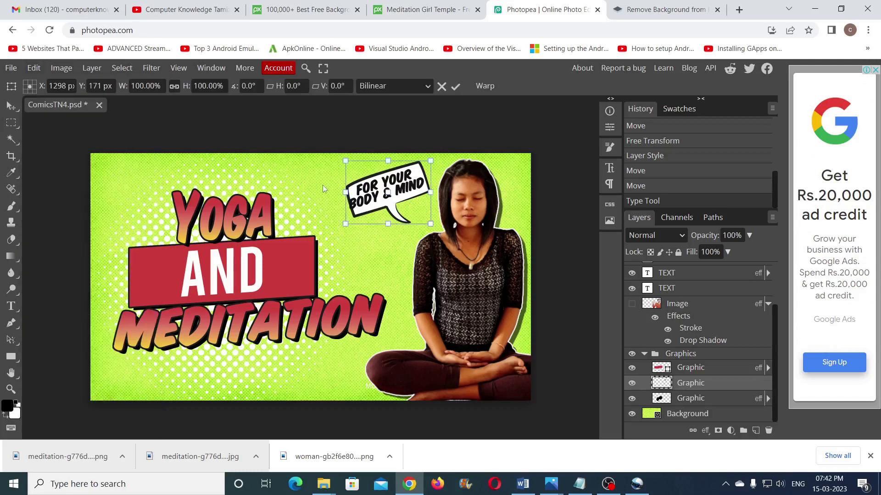
left_click_drag(345, 160, 336, 153)
left_click_drag(430, 223, 435, 230)
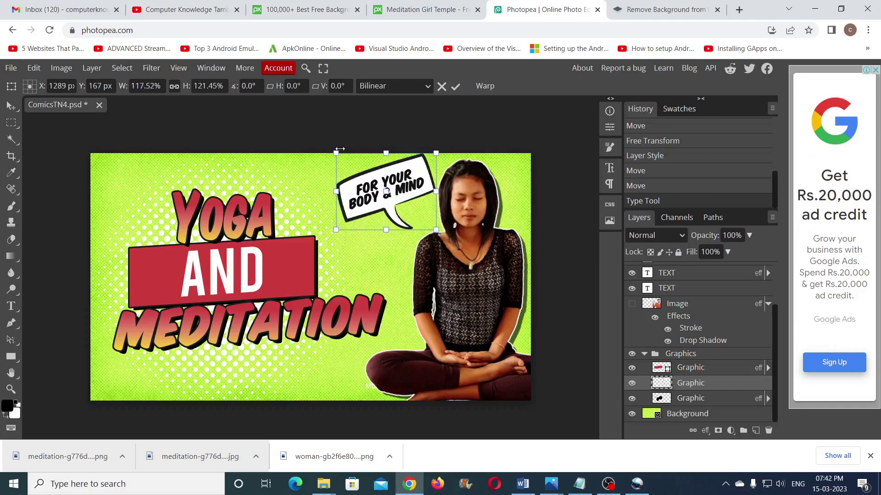
left_click_drag(334, 150, 330, 156)
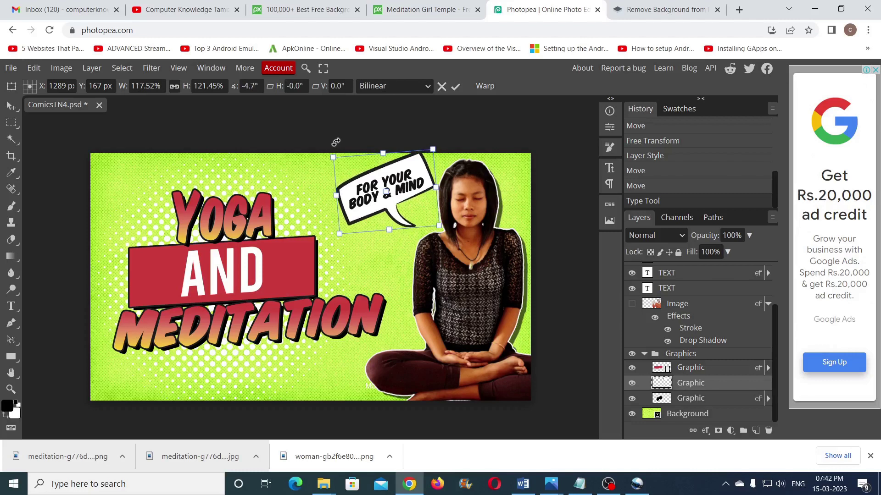
left_click(456, 89)
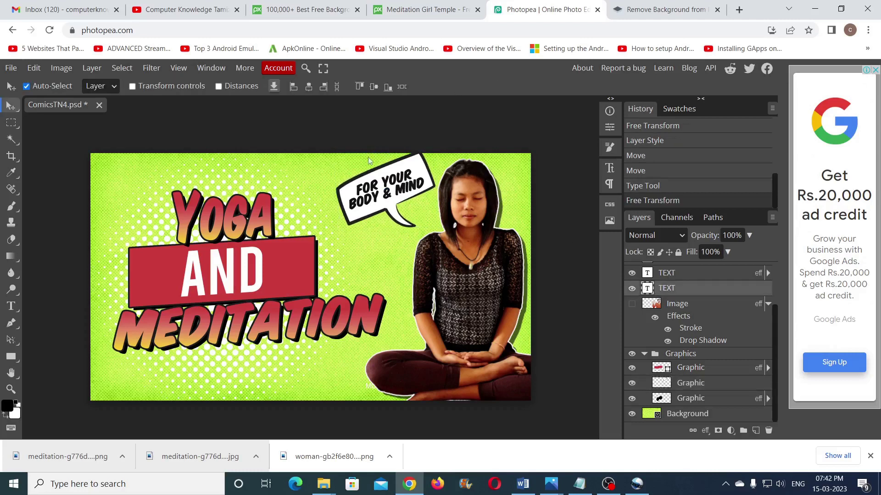
- Rotate the FOR YOUR BODY & MIND text slightly counterclockwise with Free Transform to match the bubble's tilt
left_click(34, 68)
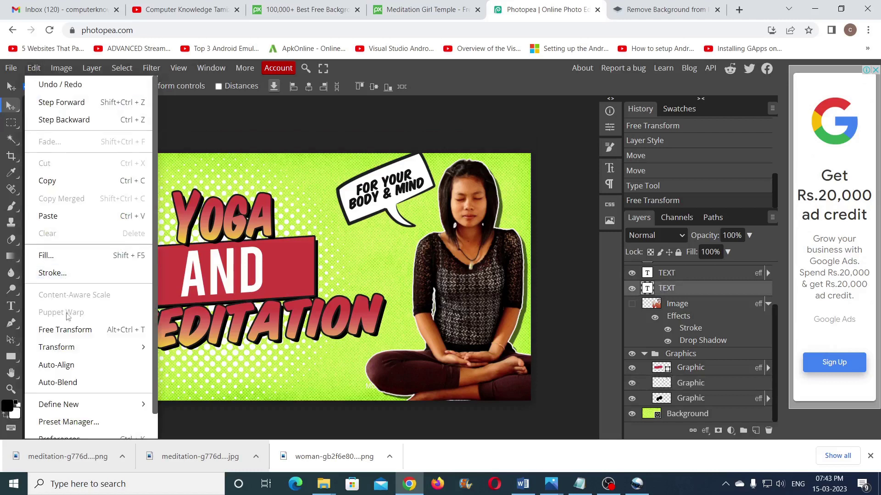
left_click(64, 332)
left_click_drag(350, 161, 344, 165)
left_click(455, 87)
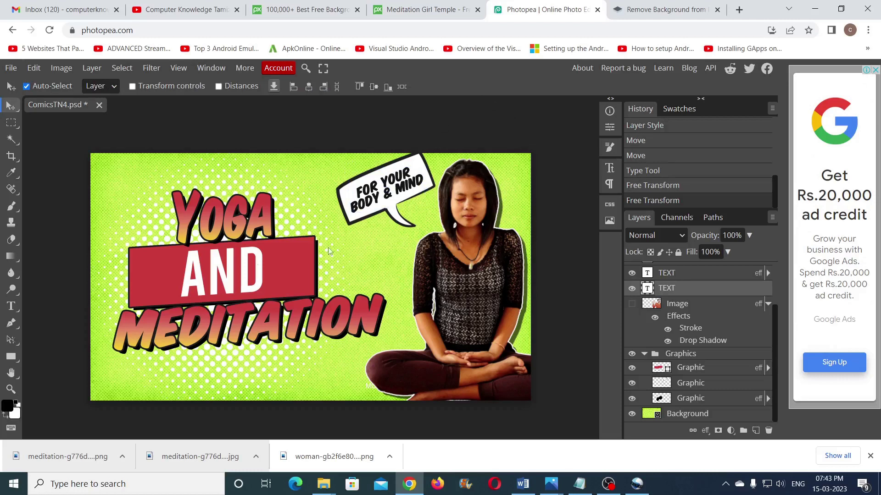
left_click(11, 307)
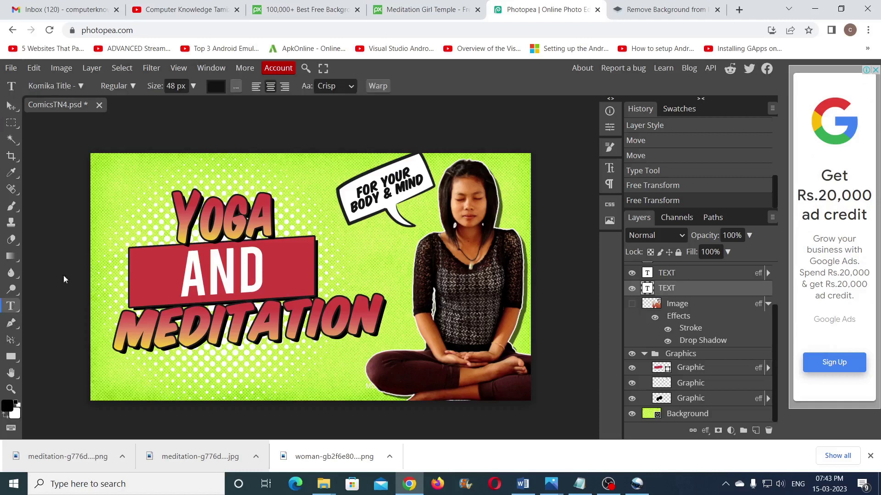
left_click(123, 168)
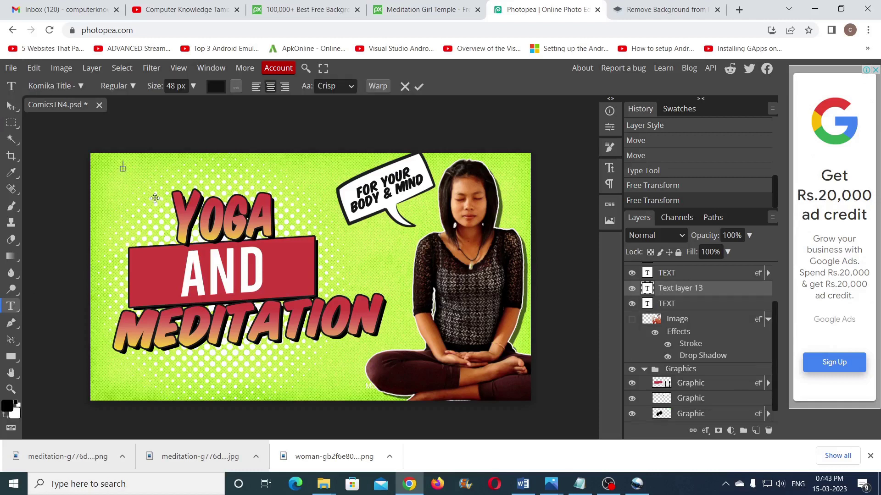
type("HJGJGHJ")
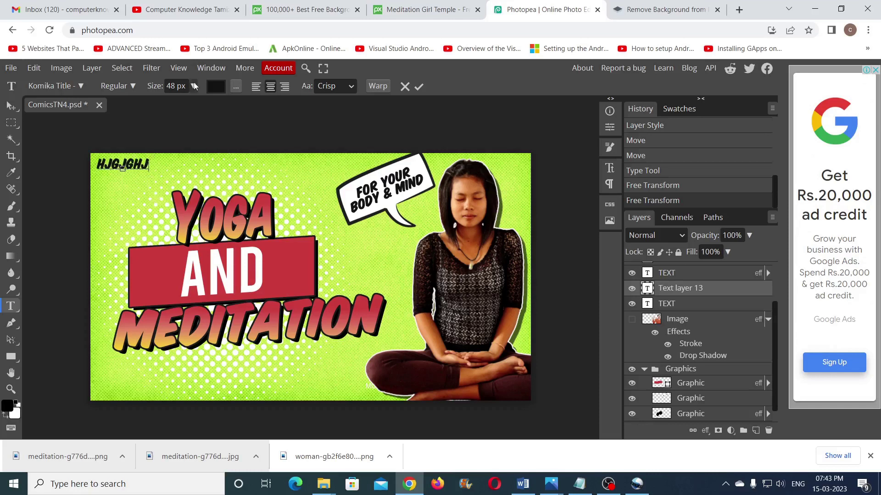
left_click(81, 86)
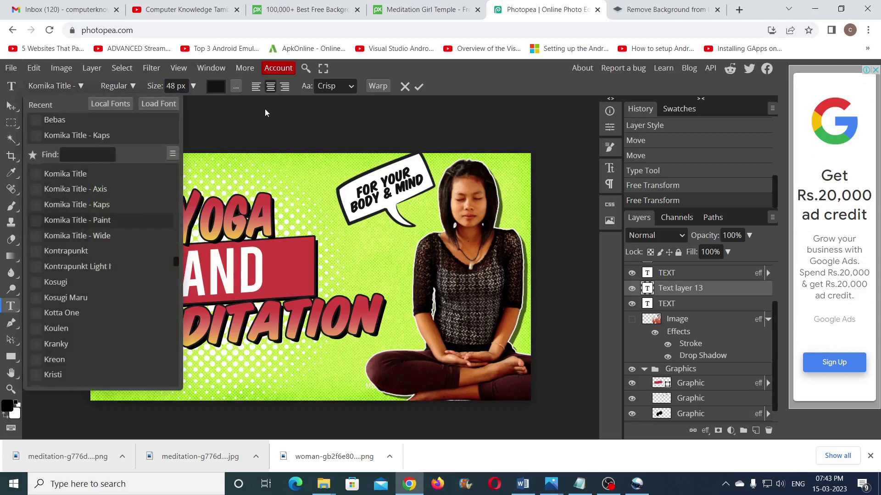
left_click(465, 95)
left_click(405, 86)
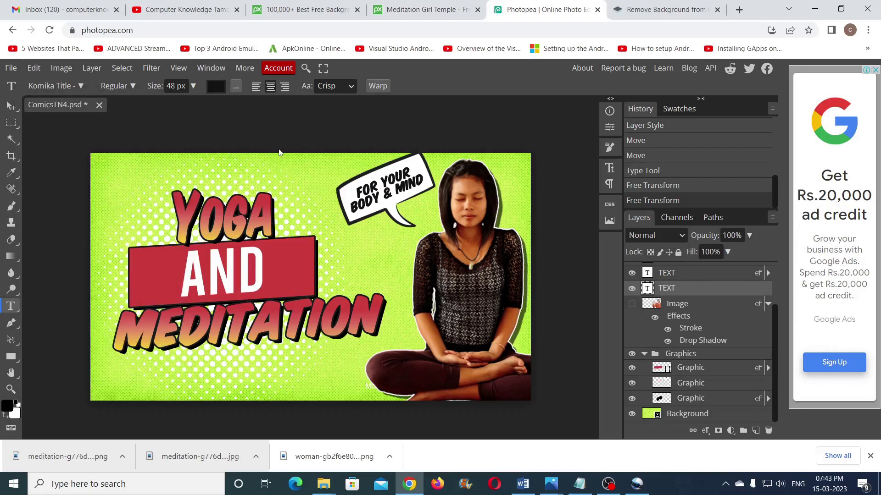
- Export the finished thumbnail as a JPG and save it as ComicsTN4 in the Youtube Thumbnail folder
left_click(11, 69)
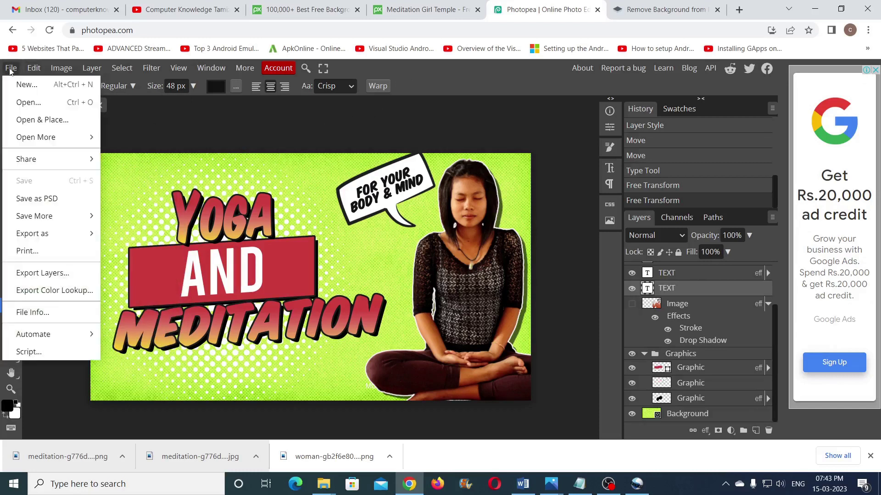
mouse_move(41, 237)
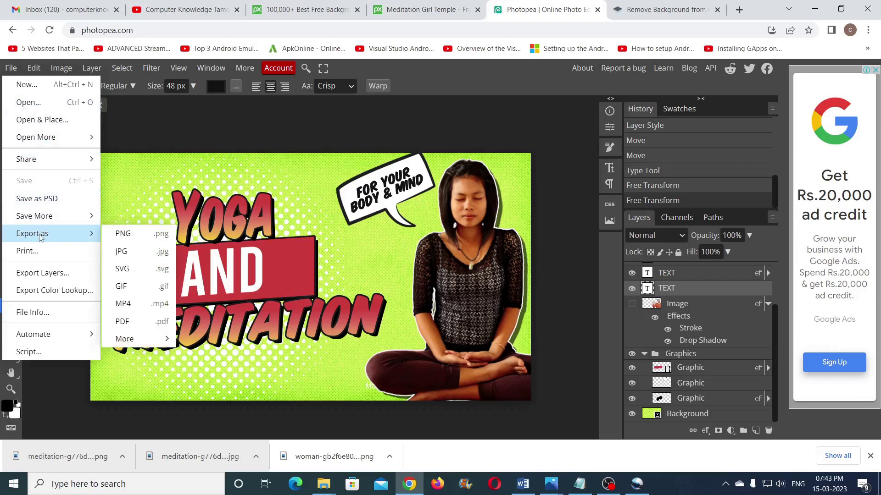
left_click(125, 254)
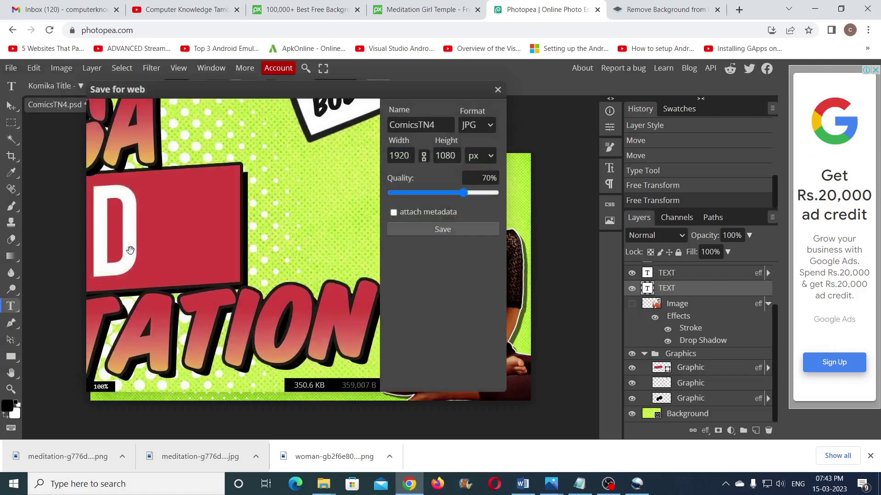
left_click(443, 229)
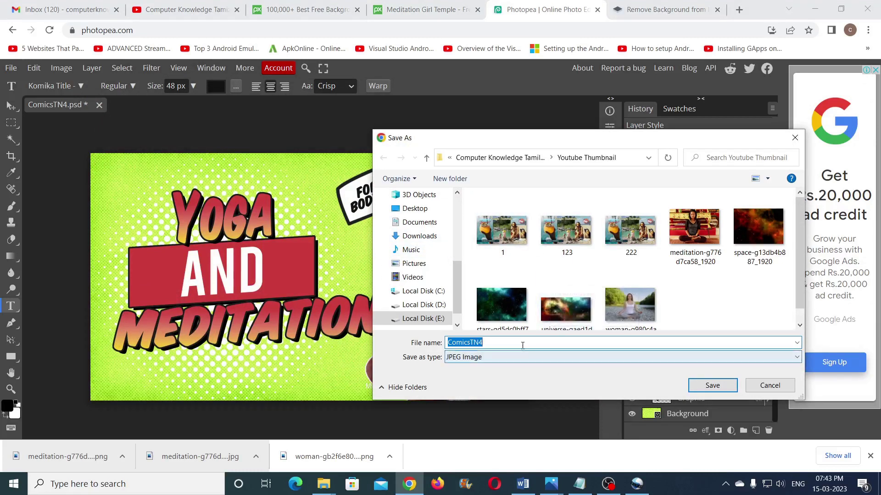
left_click(718, 388)
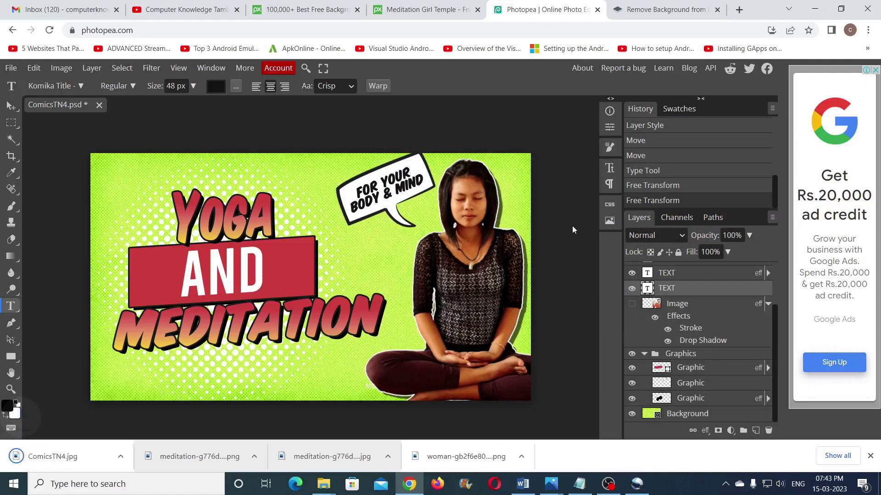